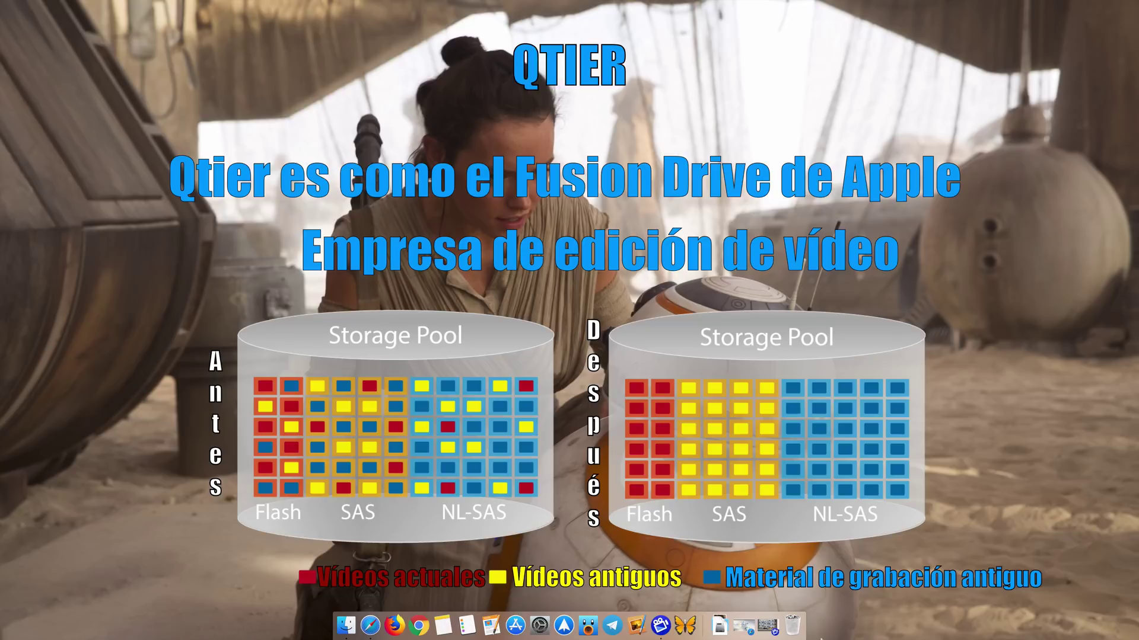
# Switch to the QNAP NAS desktop and open the Discos/VJBOD page of Almacenamiento e instantáneas.
pyautogui.click(743, 632)
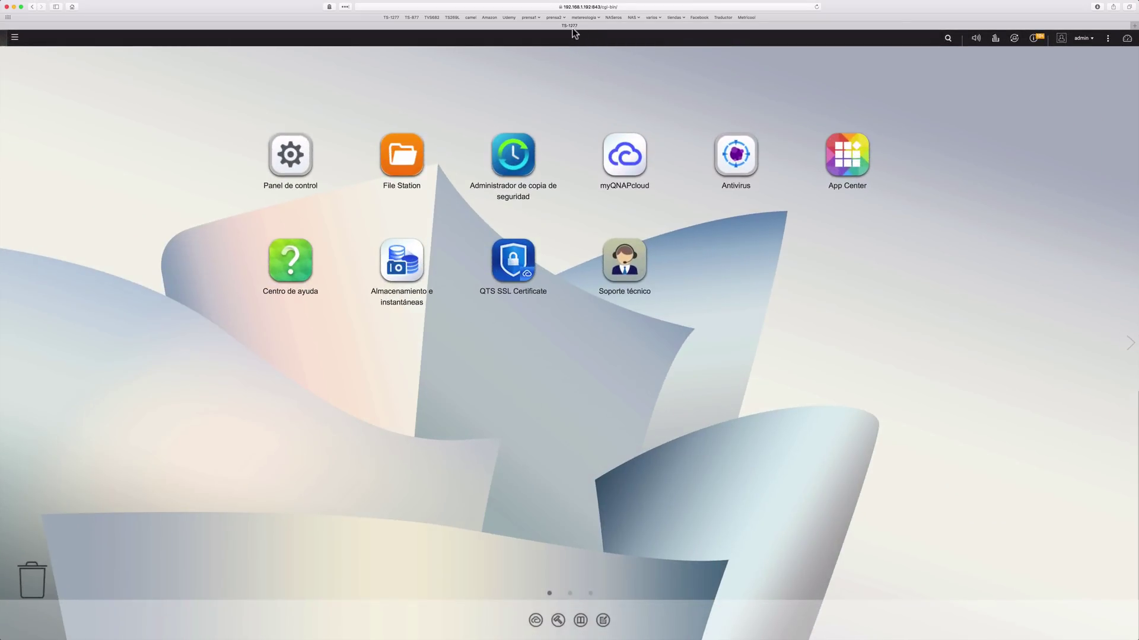
pyautogui.click(413, 265)
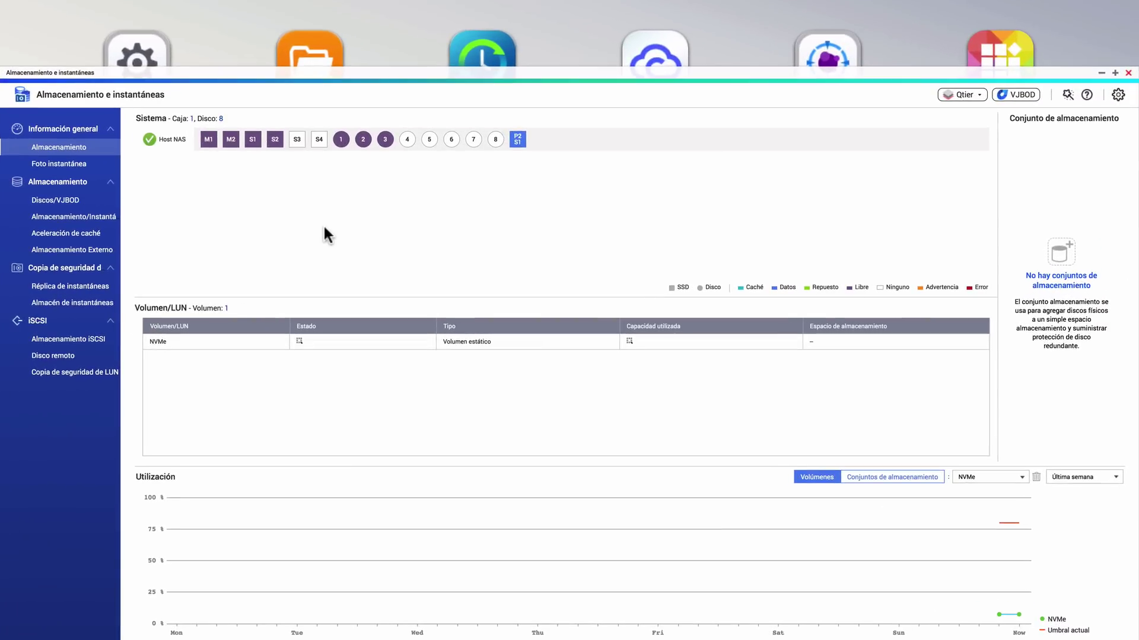
pyautogui.click(82, 202)
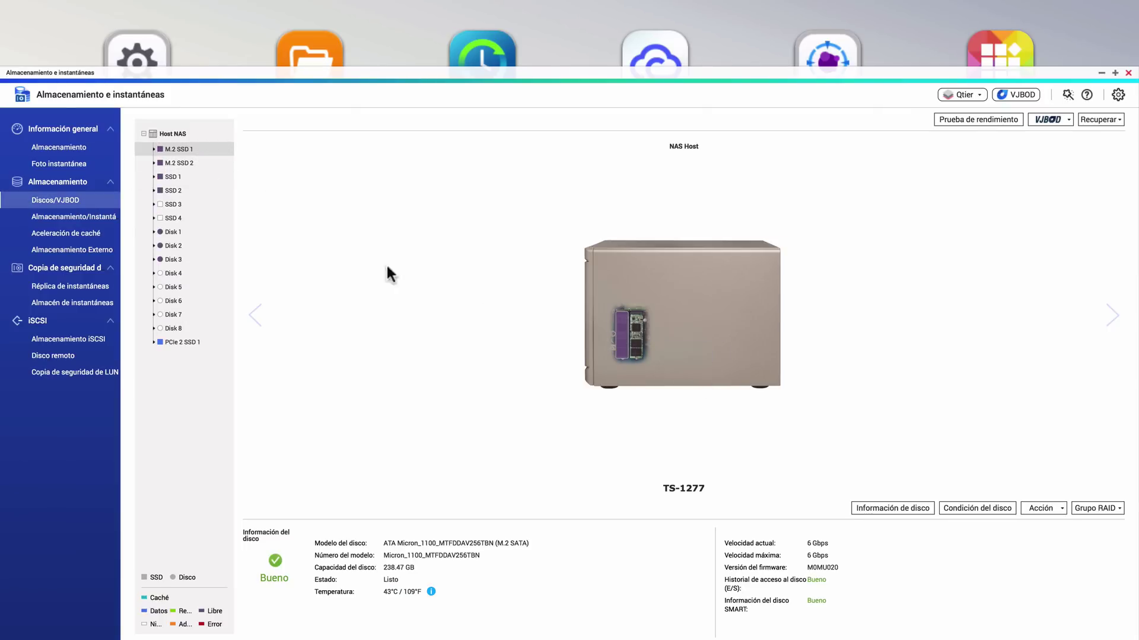
# Inspect the details of SSD 1, SSD 2, Disk 1, Disk 2, Disk 3 and PCIe 2 SSD 1 in turn.
pyautogui.click(169, 178)
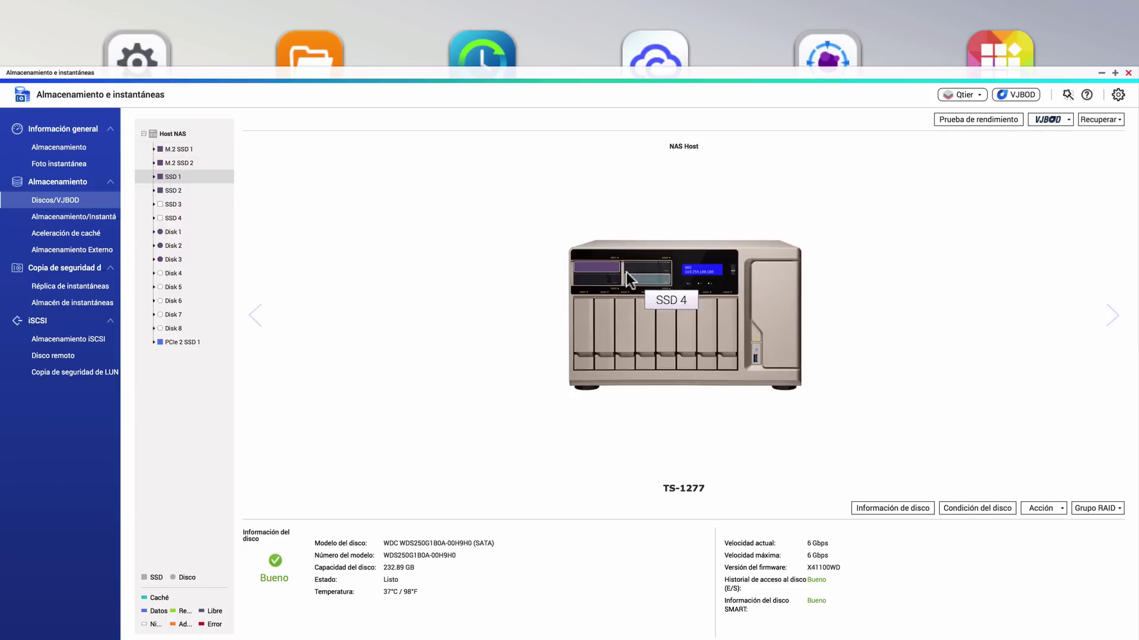
pyautogui.click(179, 194)
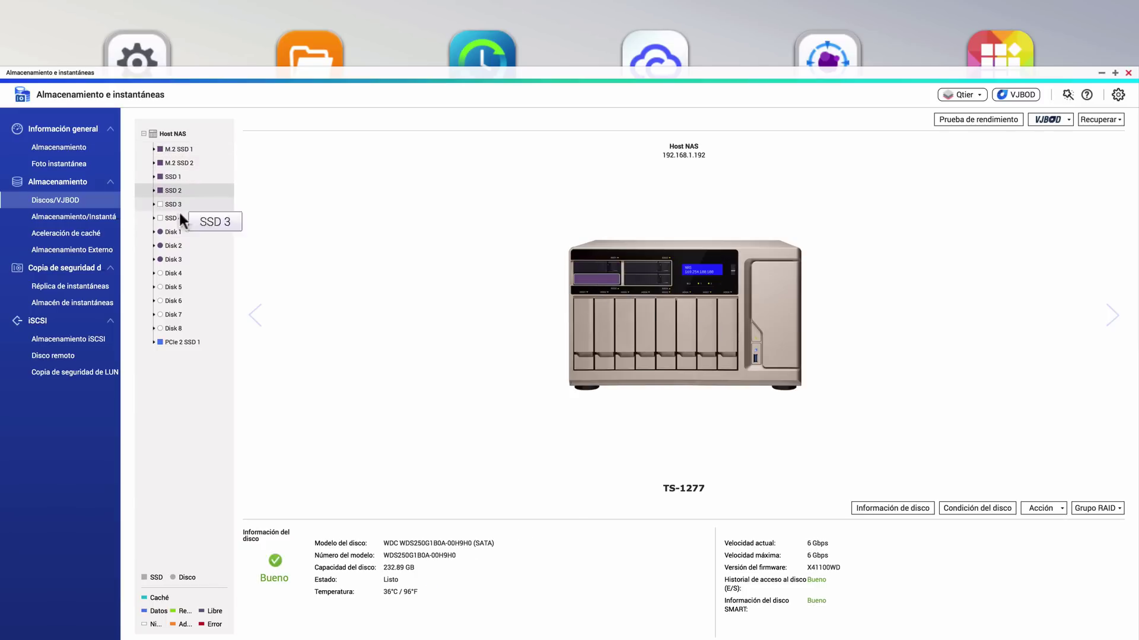
pyautogui.click(178, 233)
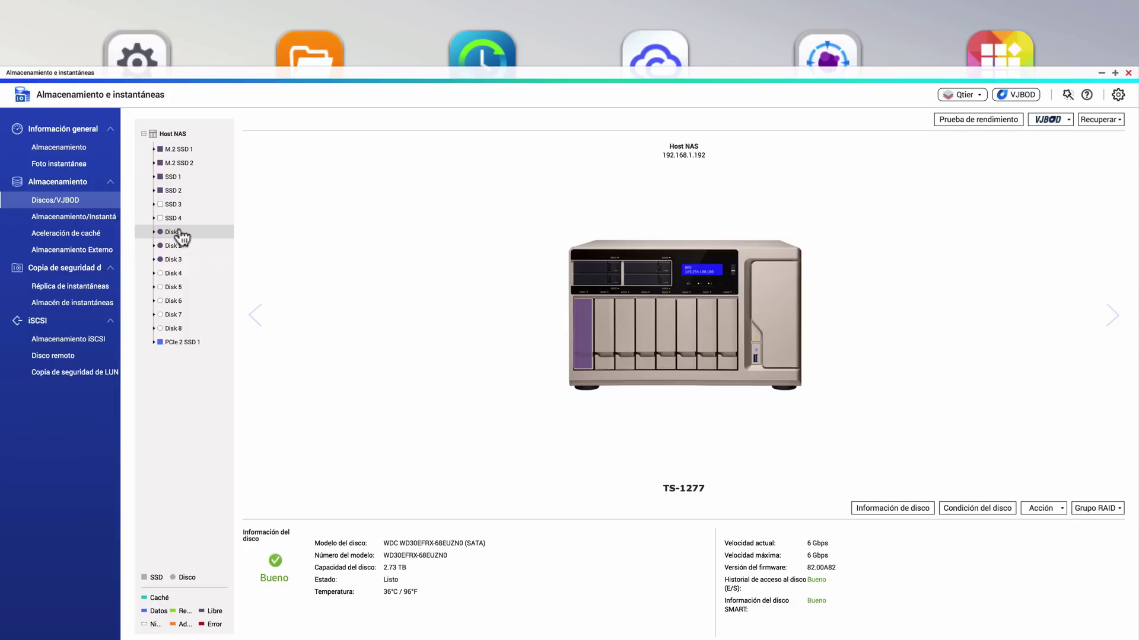
pyautogui.click(180, 247)
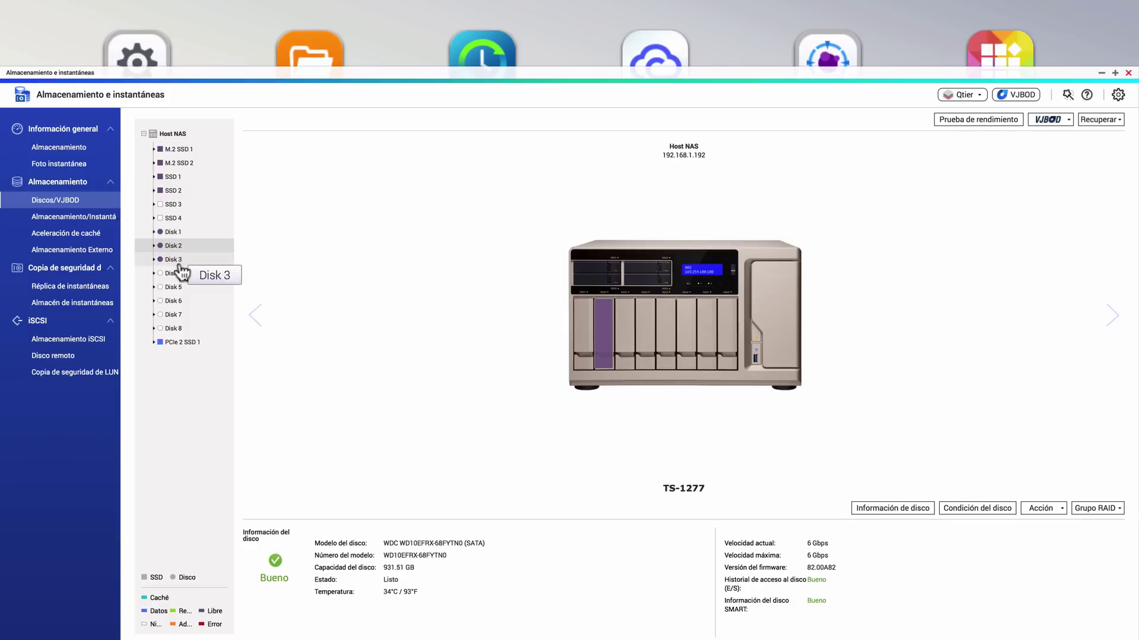
pyautogui.click(179, 260)
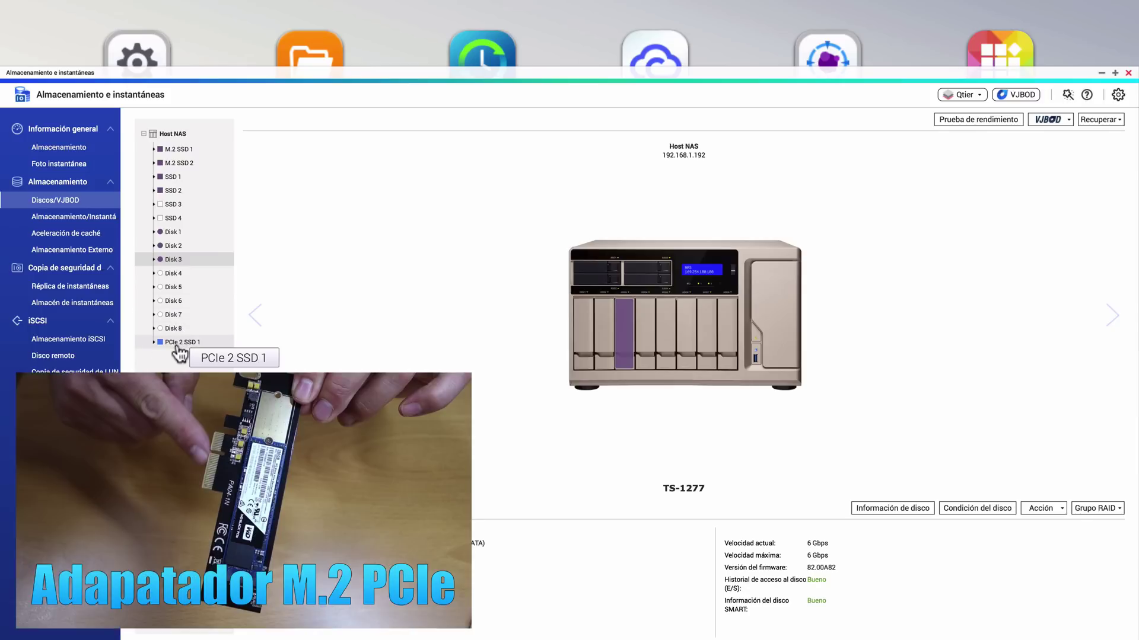
pyautogui.click(177, 348)
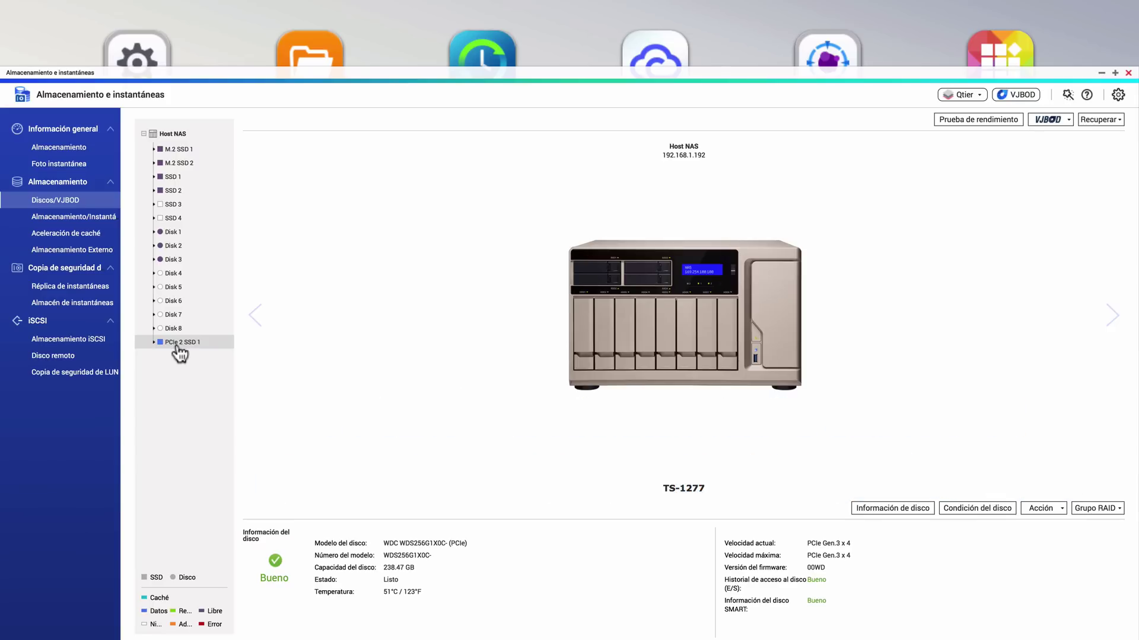
# Run the Lectura IOPS performance test on all the NAS disks, accepting the notice about result accuracy.
pyautogui.click(984, 119)
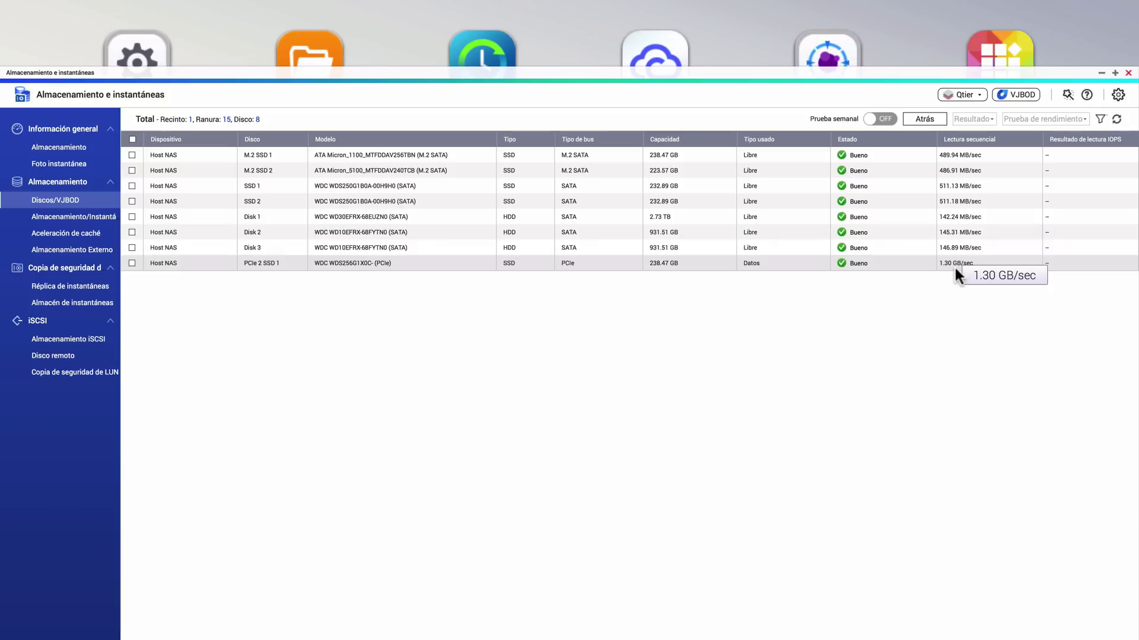
pyautogui.click(132, 140)
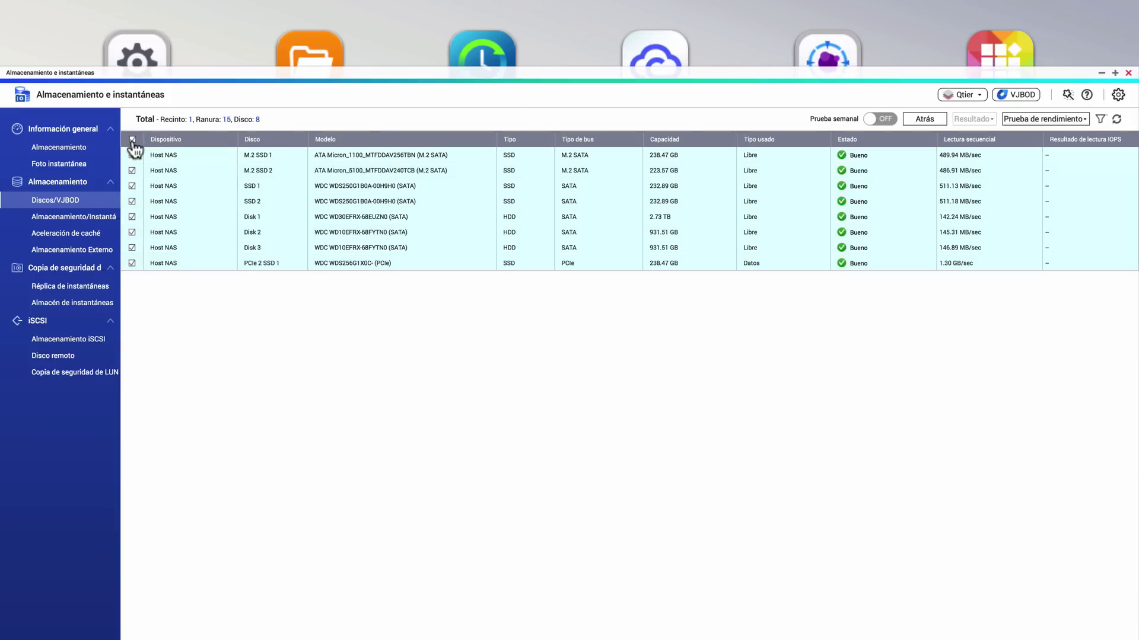
pyautogui.click(1077, 122)
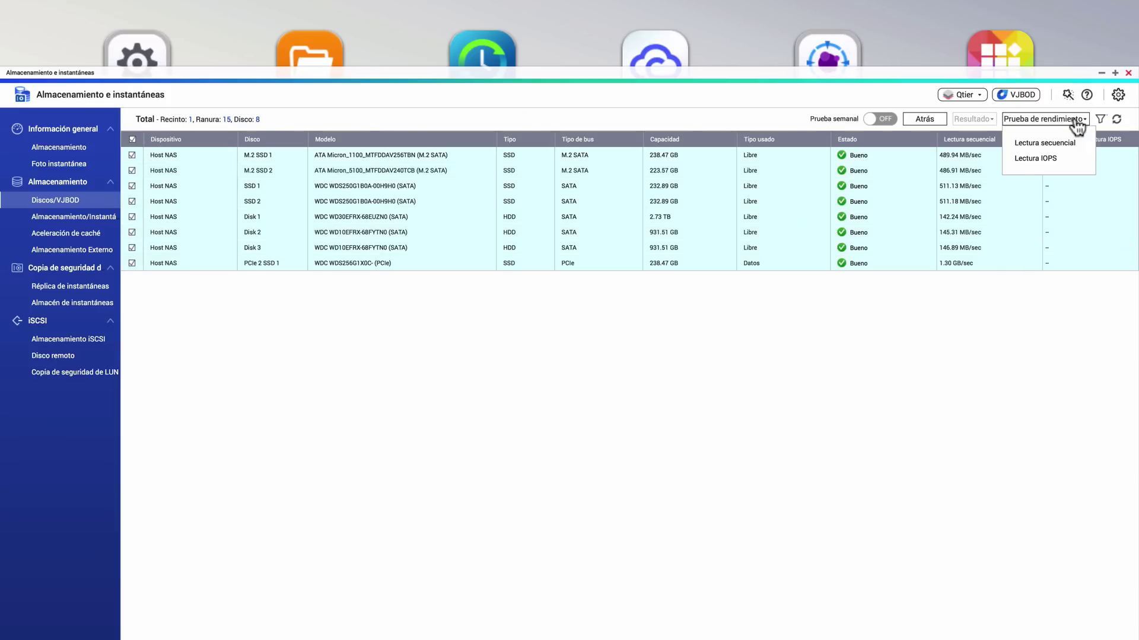
pyautogui.click(1055, 169)
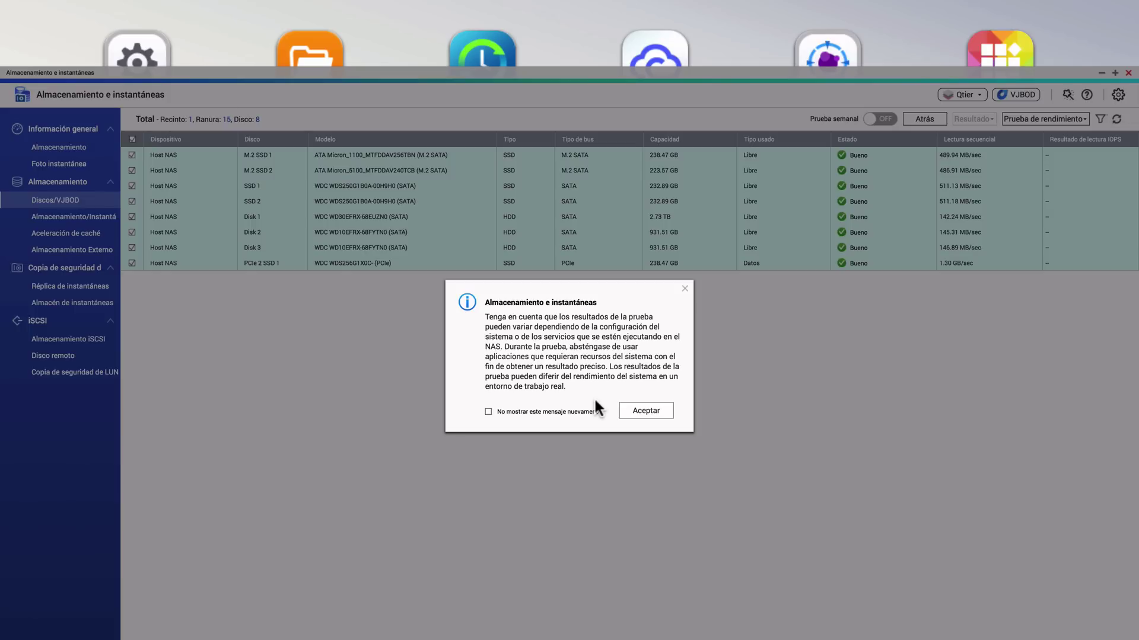
pyautogui.click(642, 415)
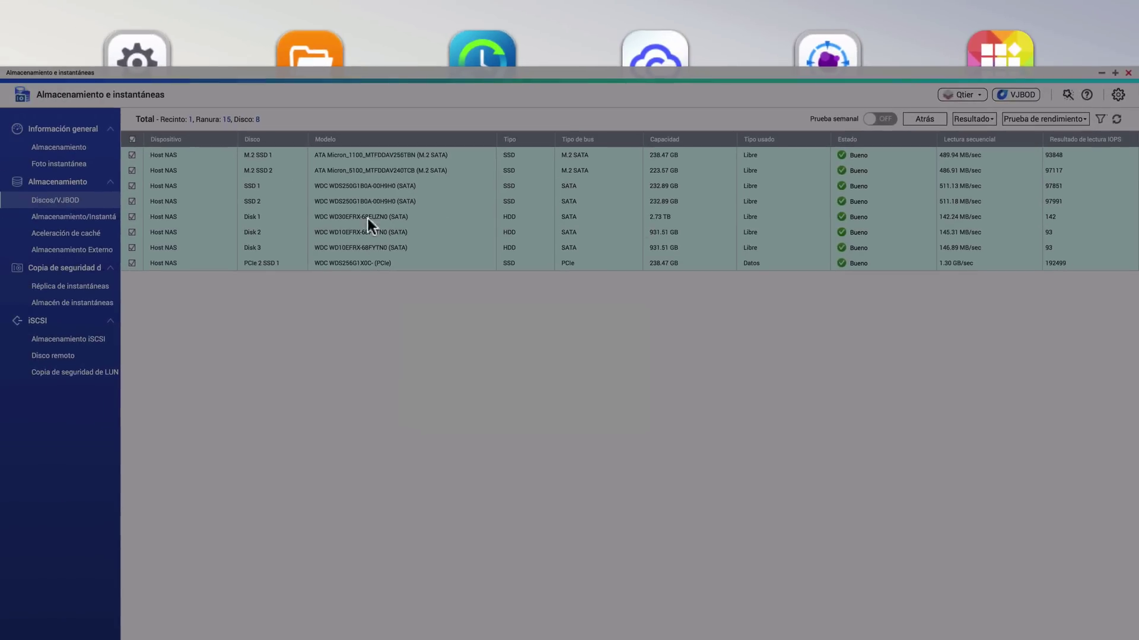
# Start creating a new storage pool with Qtier automatic tiering enabled and proceed to disk selection.
pyautogui.click(56, 217)
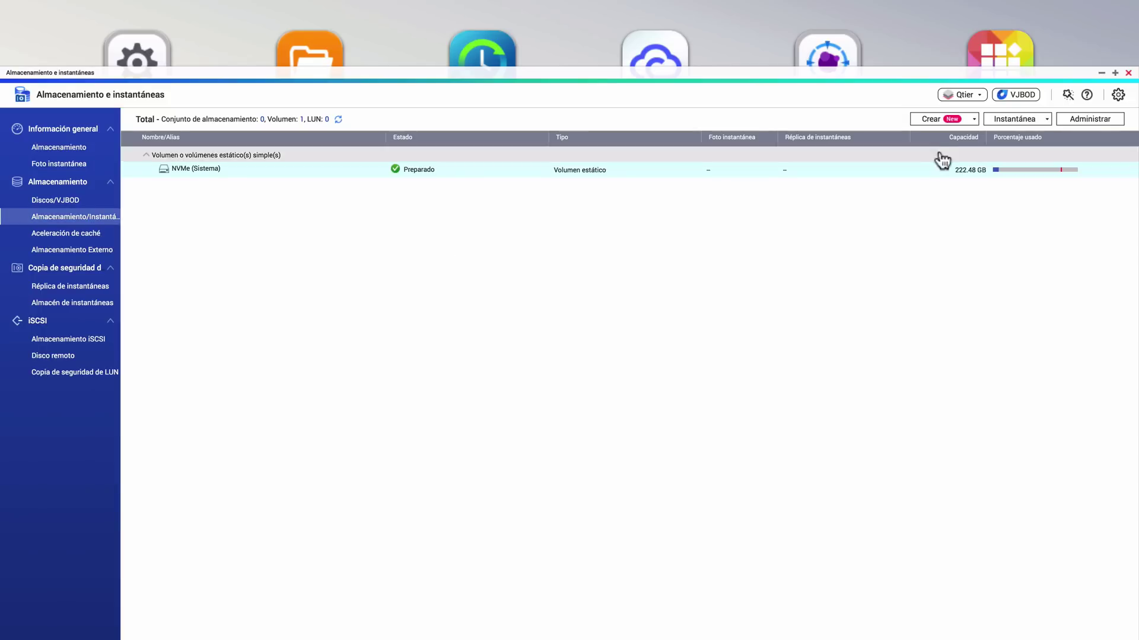
pyautogui.click(961, 130)
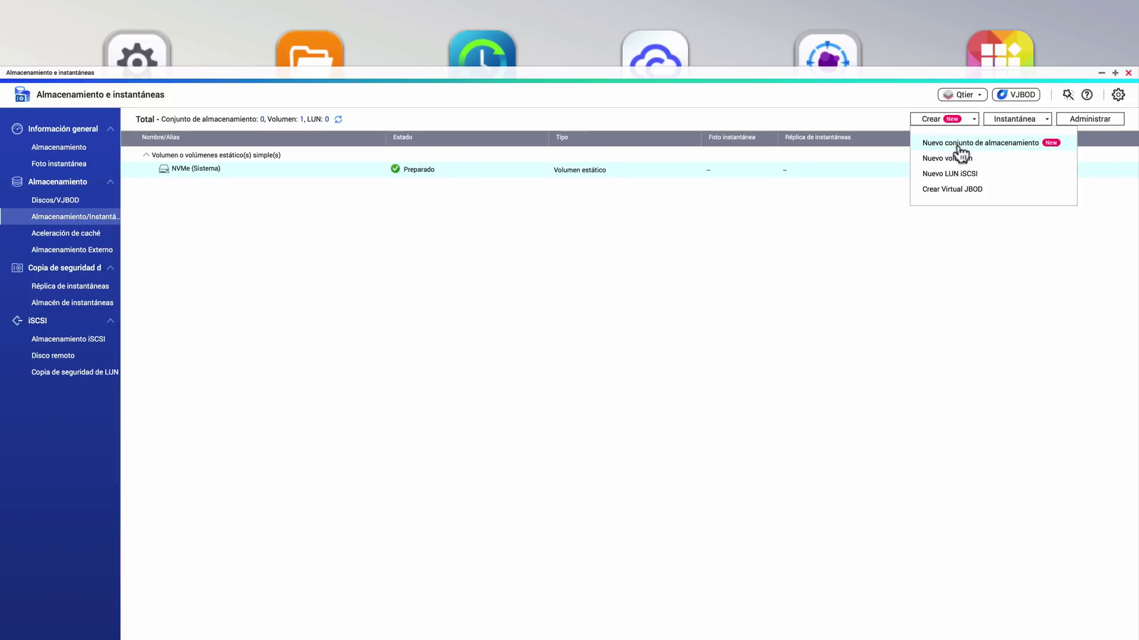
pyautogui.click(976, 96)
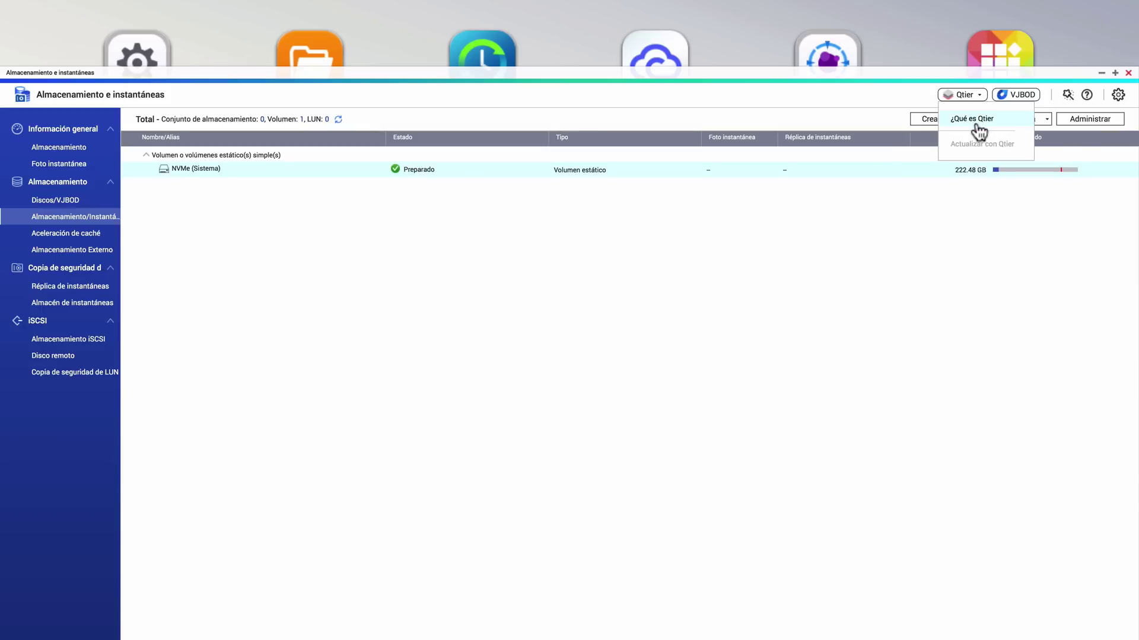
pyautogui.click(928, 119)
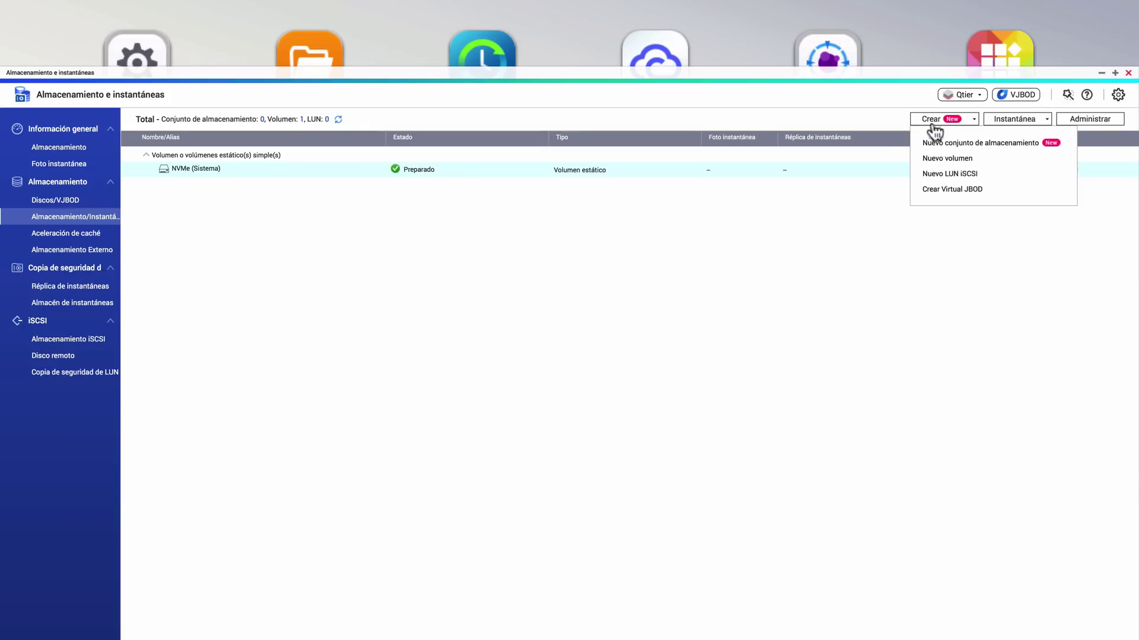
pyautogui.click(956, 144)
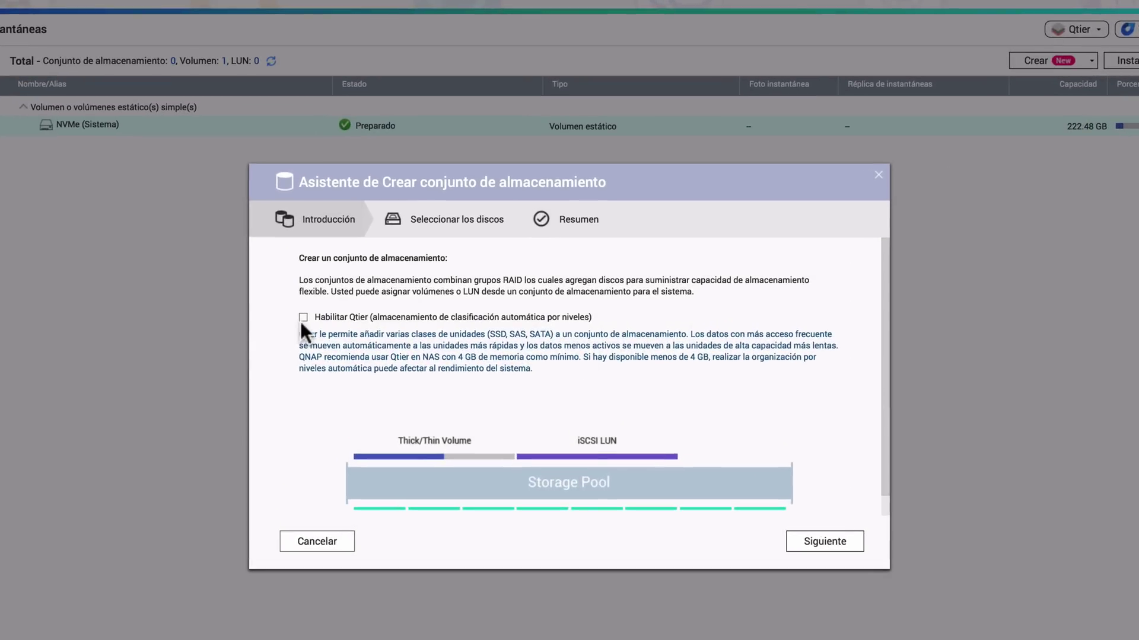
pyautogui.click(303, 318)
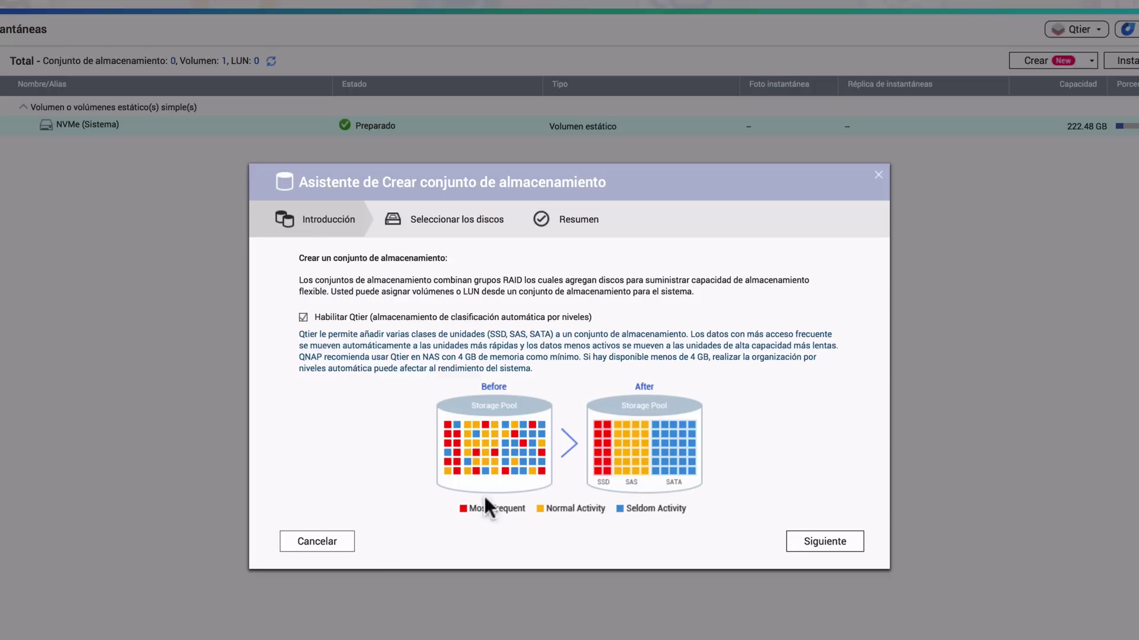
pyautogui.click(820, 546)
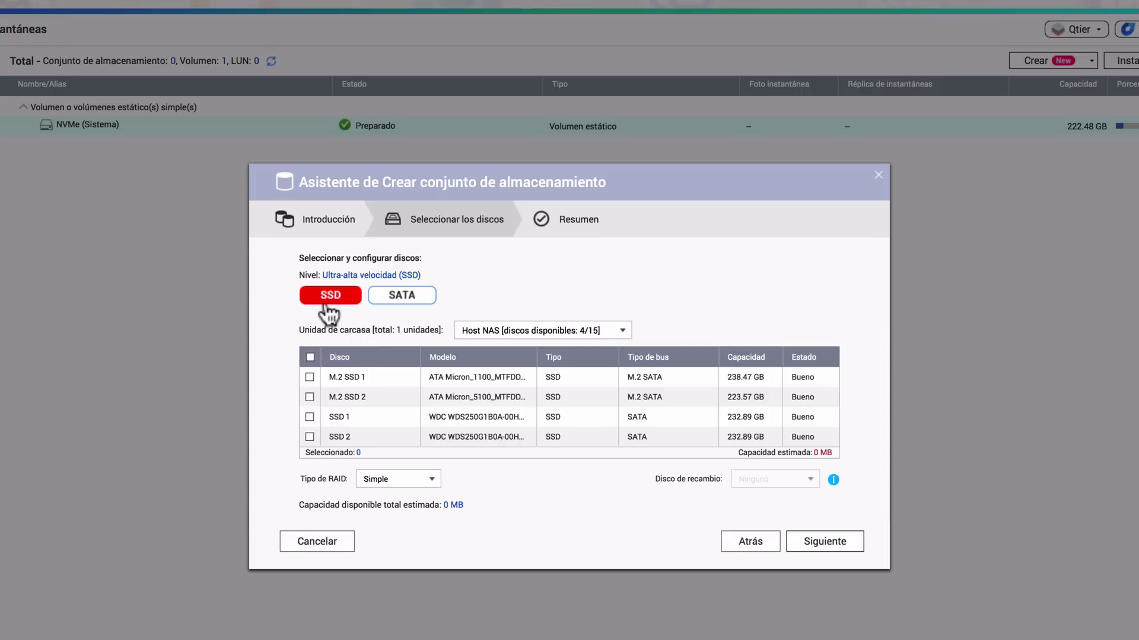
# Select SSD 1 and SSD 2 as the disks for the pool's ultra-high-speed SSD tier.
pyautogui.click(392, 298)
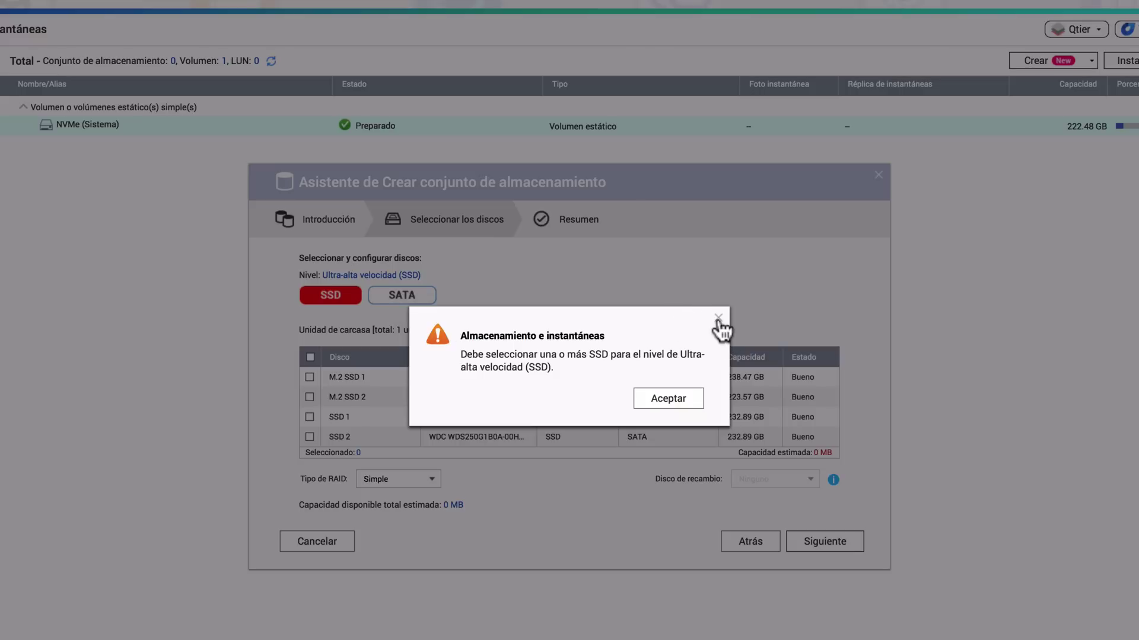
pyautogui.click(688, 398)
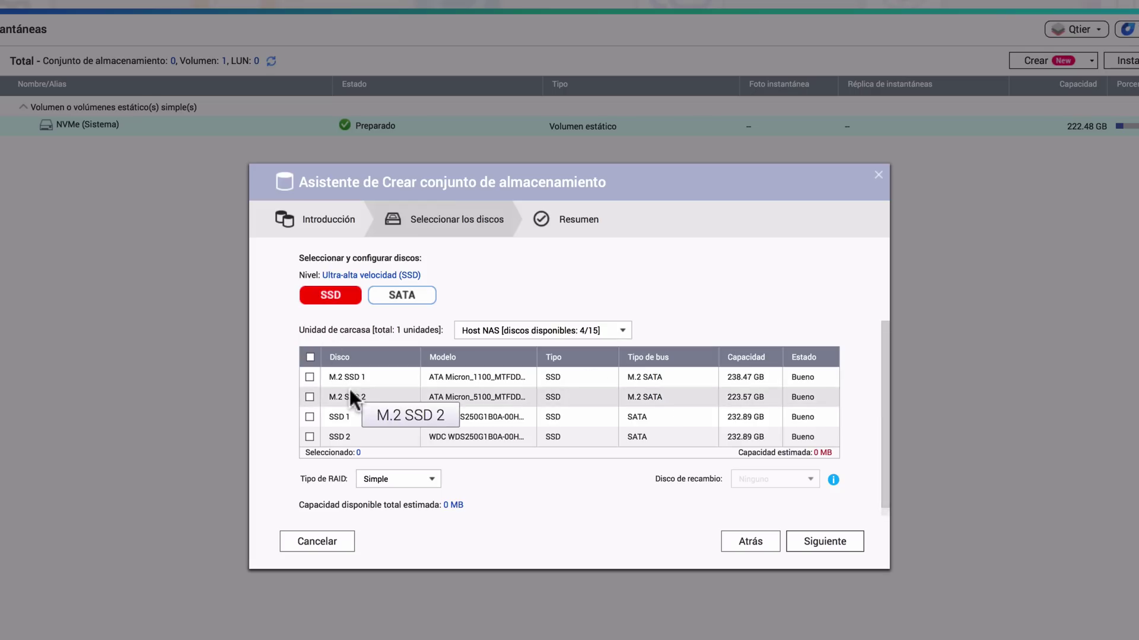
pyautogui.scroll(-1, 350, 391)
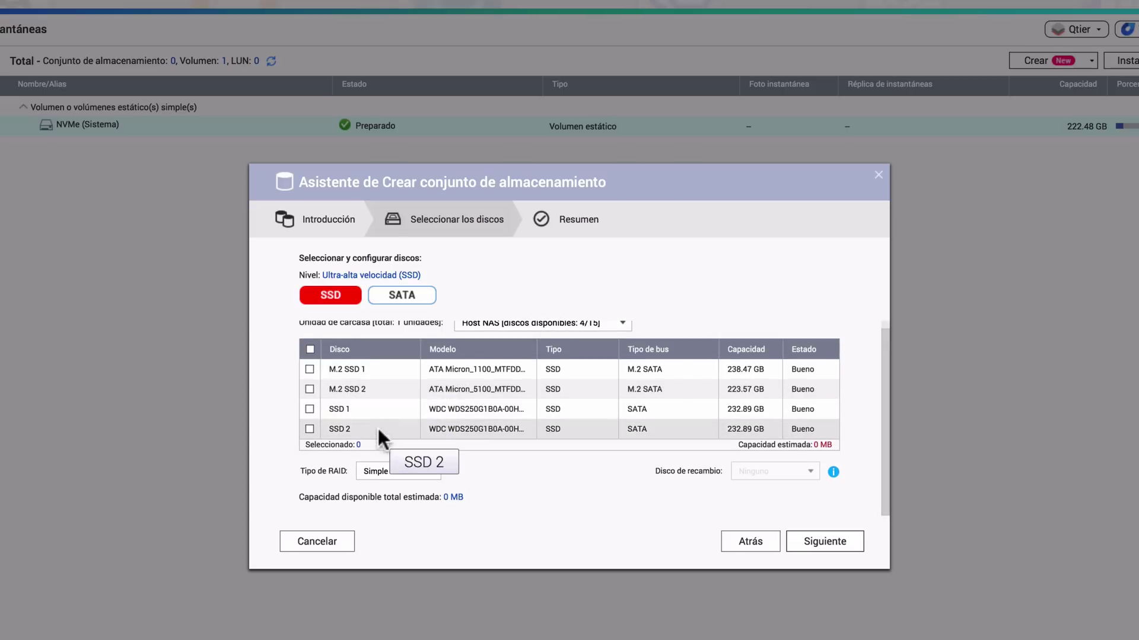
pyautogui.click(309, 410)
pyautogui.click(308, 429)
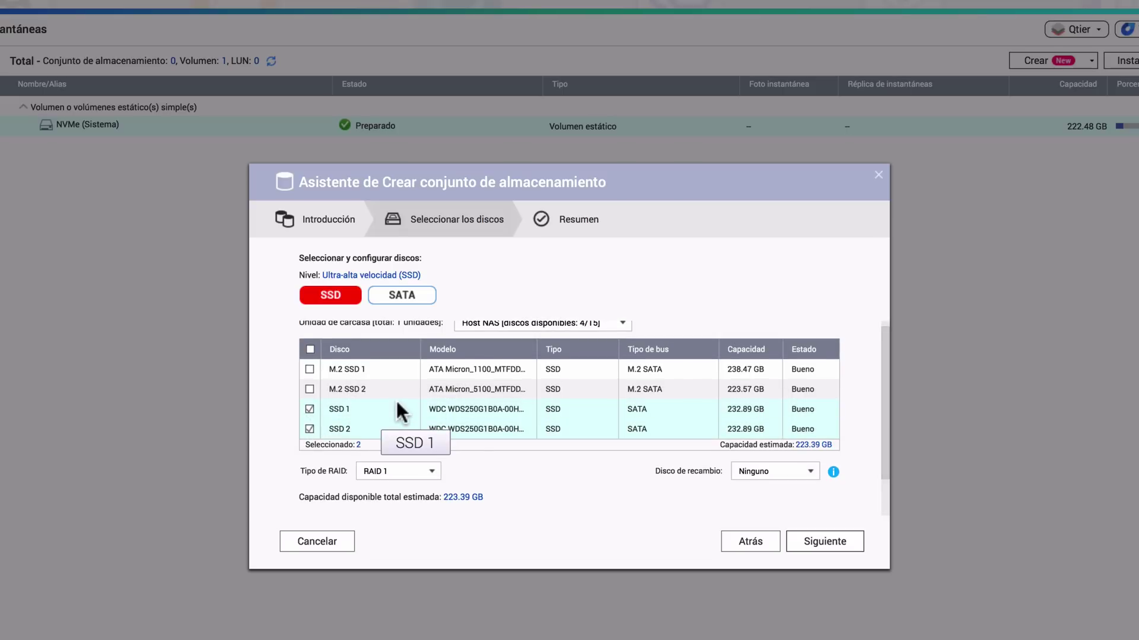
pyautogui.scroll(-2, 396, 398)
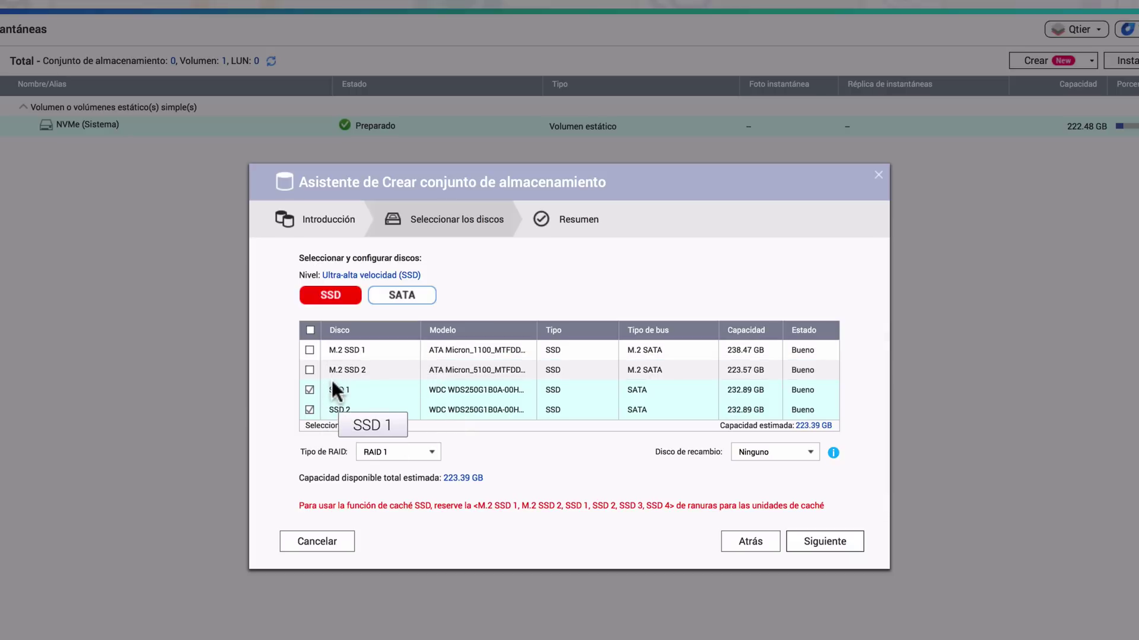
# Temporarily add M.2 SSD 1 and M.2 SSD 2 to the SSD tier to compare the available RAID types.
pyautogui.click(428, 457)
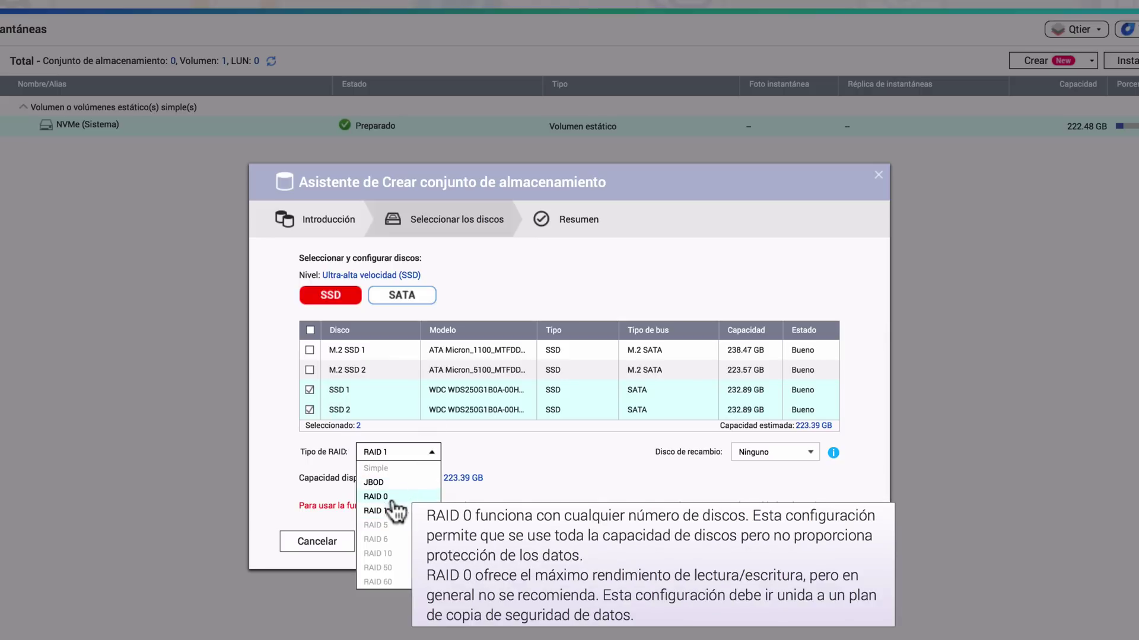
pyautogui.click(314, 368)
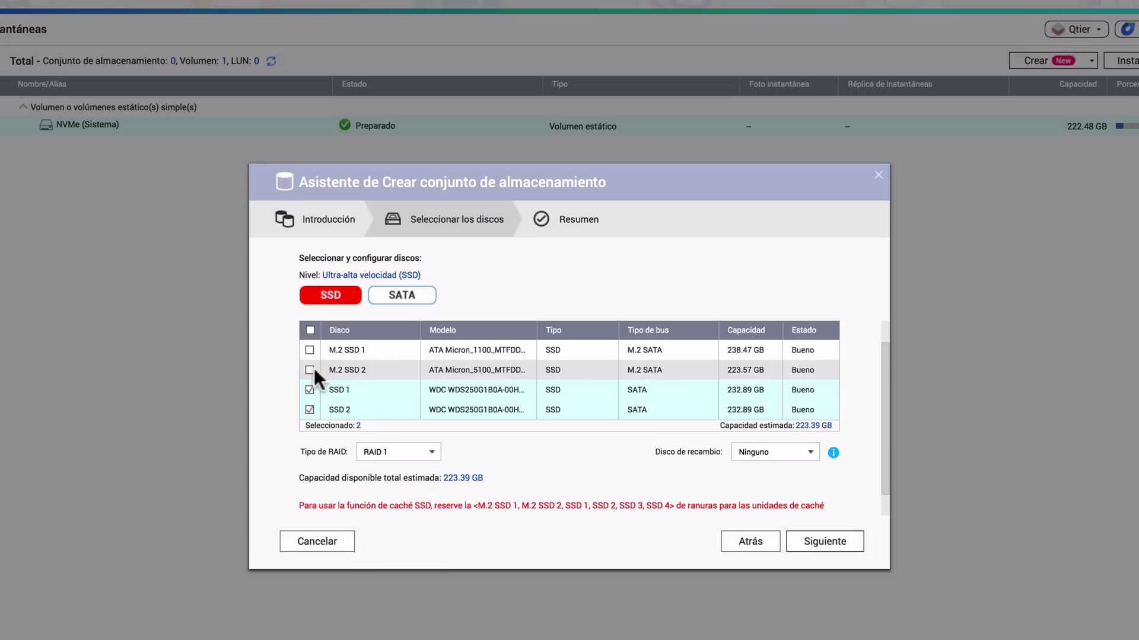
pyautogui.click(310, 370)
pyautogui.click(310, 350)
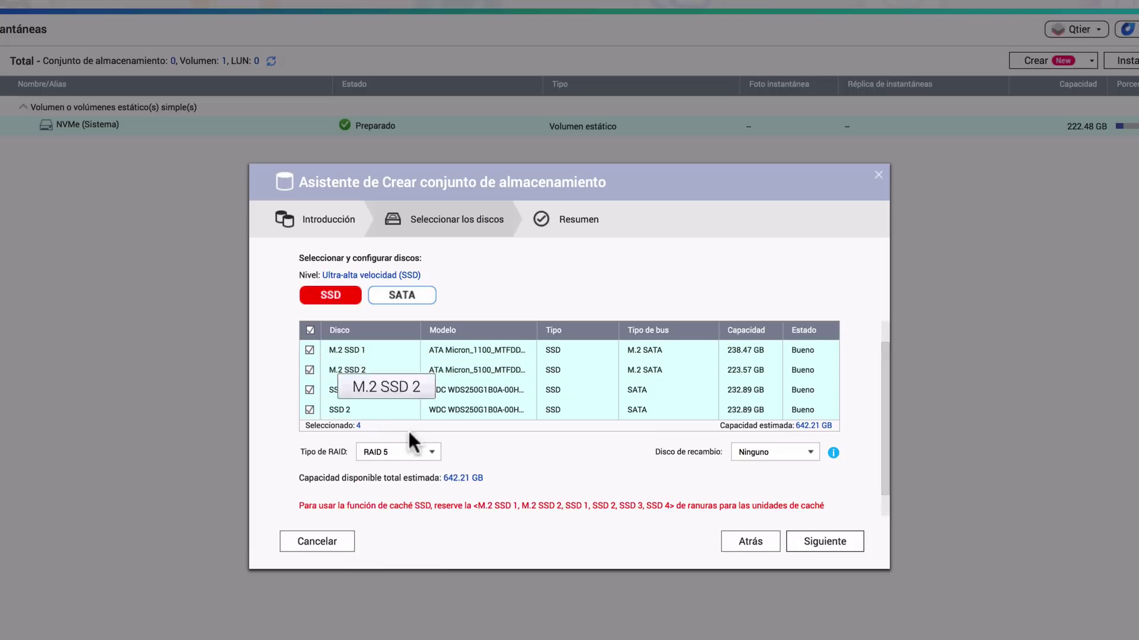
pyautogui.click(436, 453)
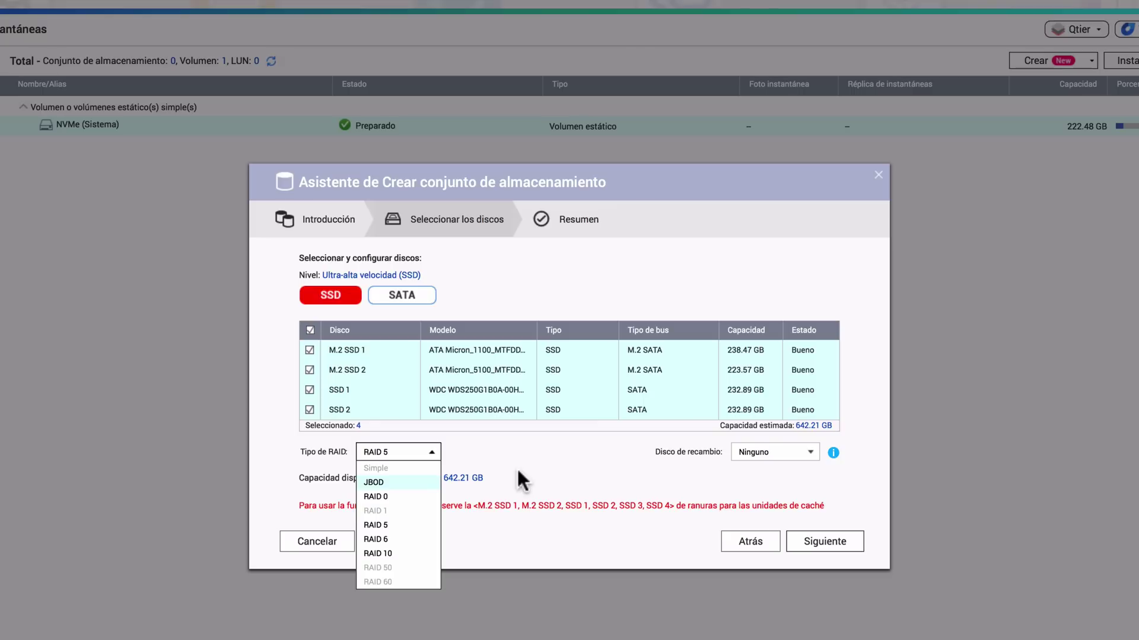
pyautogui.click(309, 370)
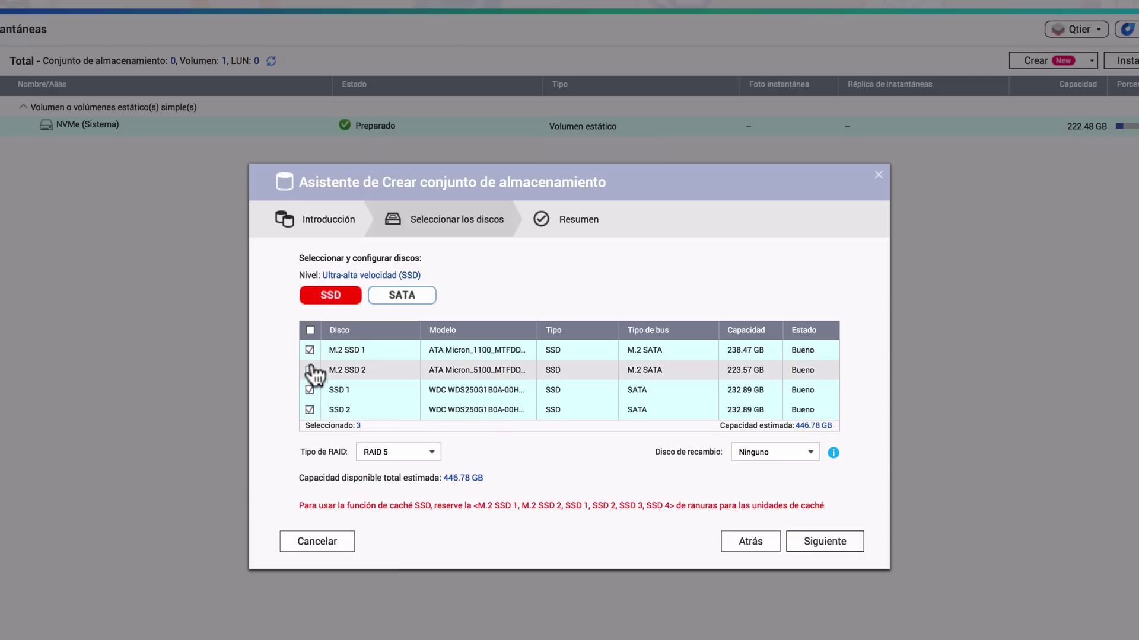
pyautogui.click(310, 351)
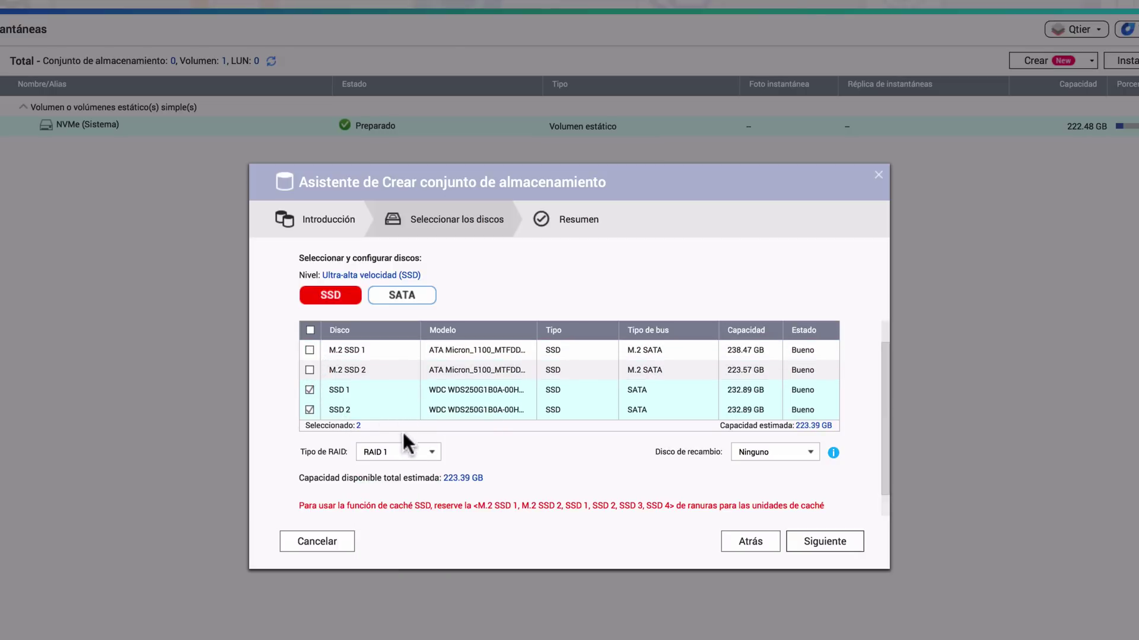
# Set the SSD tier's RAID type to RAID 0 and continue to the SATA capacity tier.
pyautogui.click(431, 453)
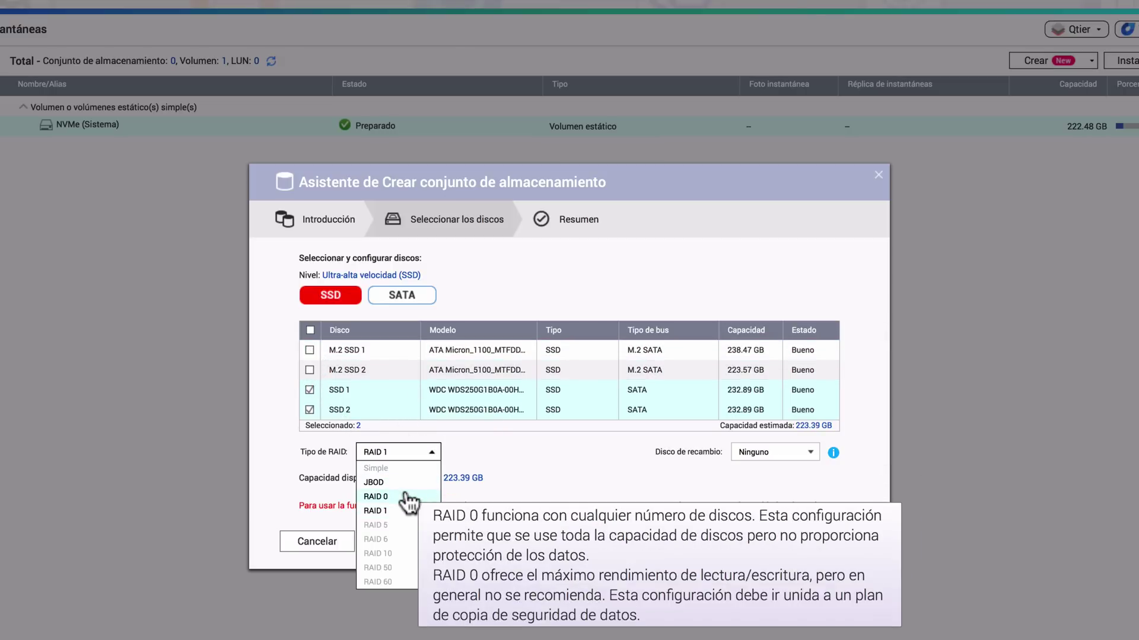
pyautogui.click(376, 497)
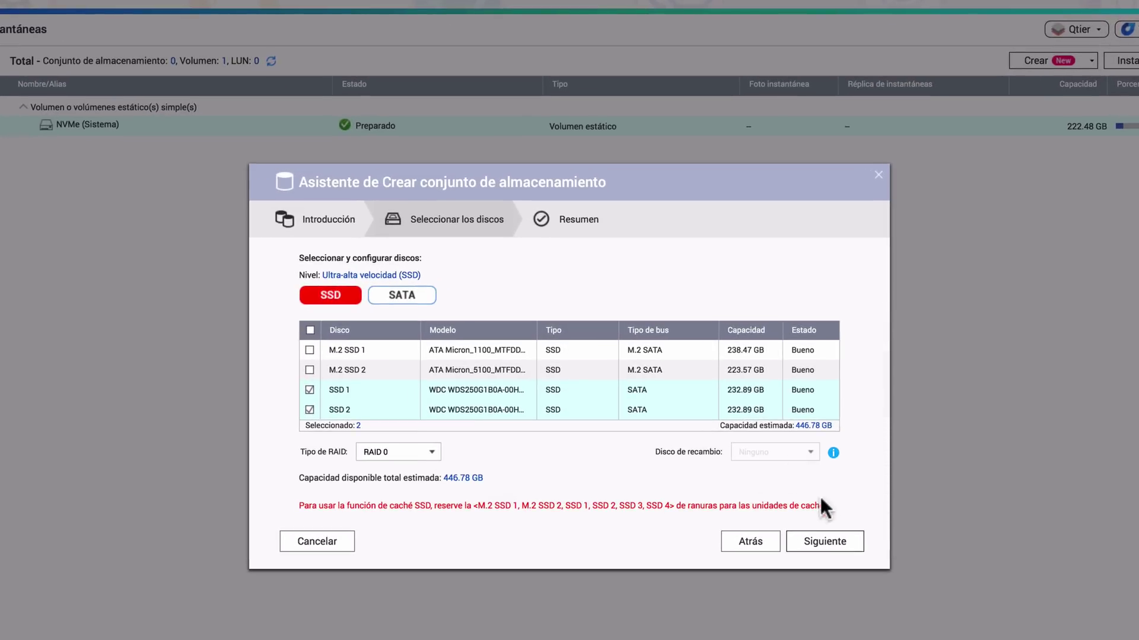
pyautogui.click(828, 540)
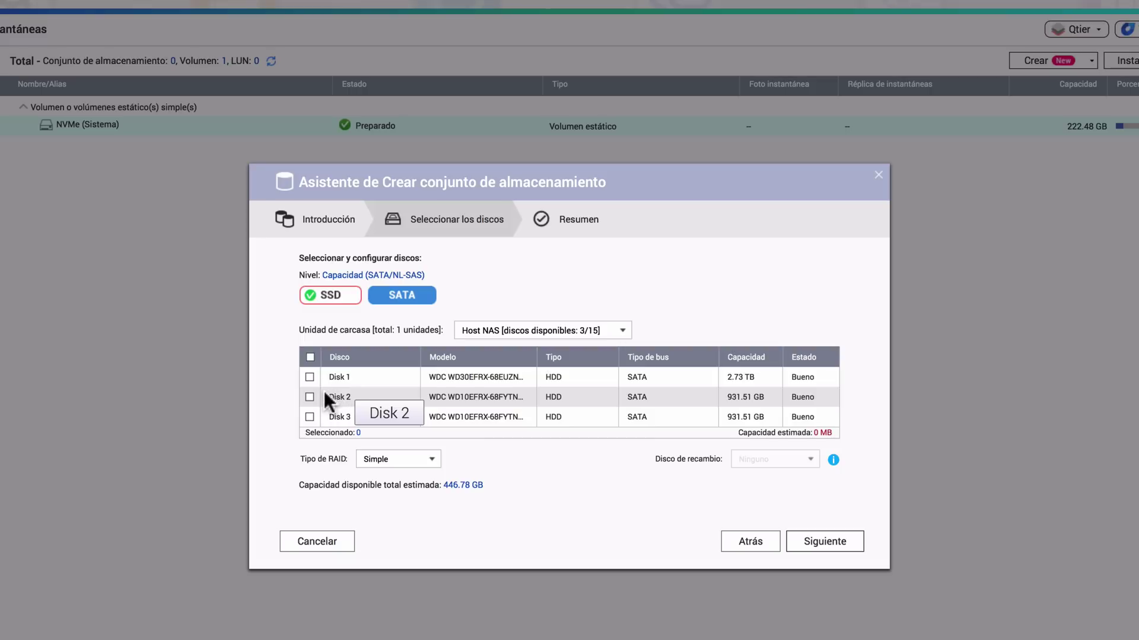
# Select Disk 1, Disk 2 and Disk 3 for the SATA capacity tier and review the available RAID types.
pyautogui.click(309, 358)
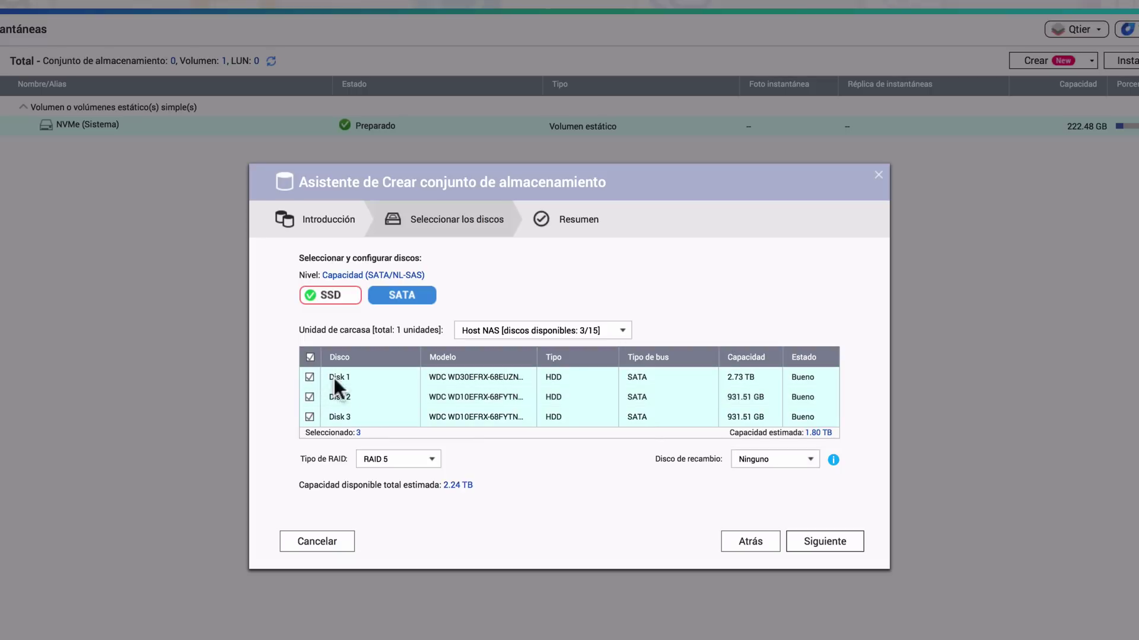
pyautogui.click(430, 463)
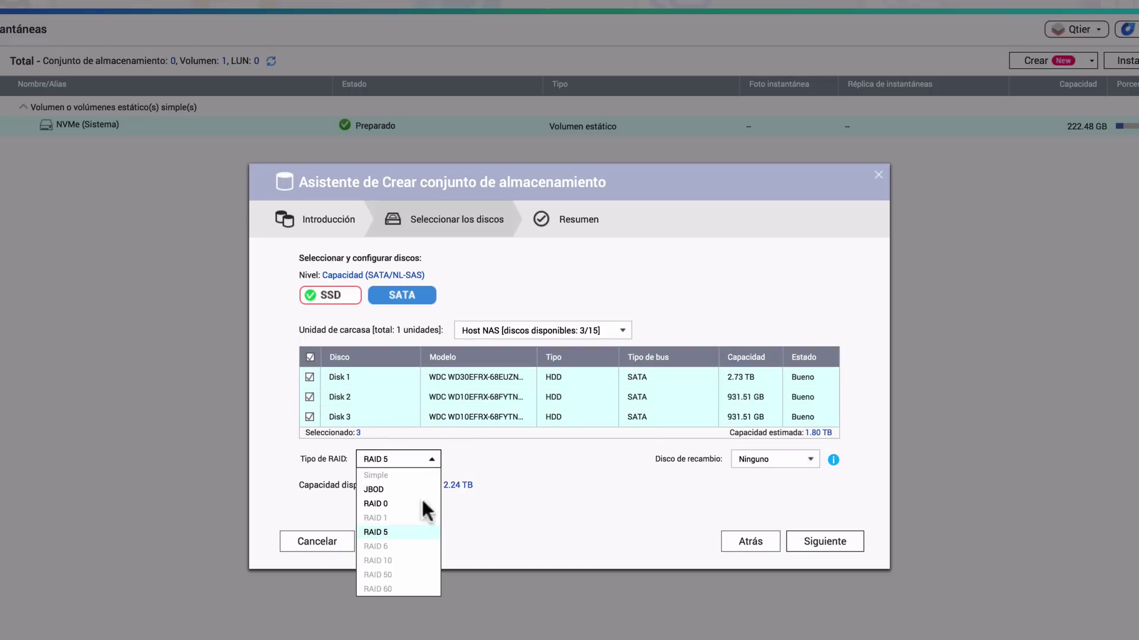
pyautogui.moveTo(404, 493)
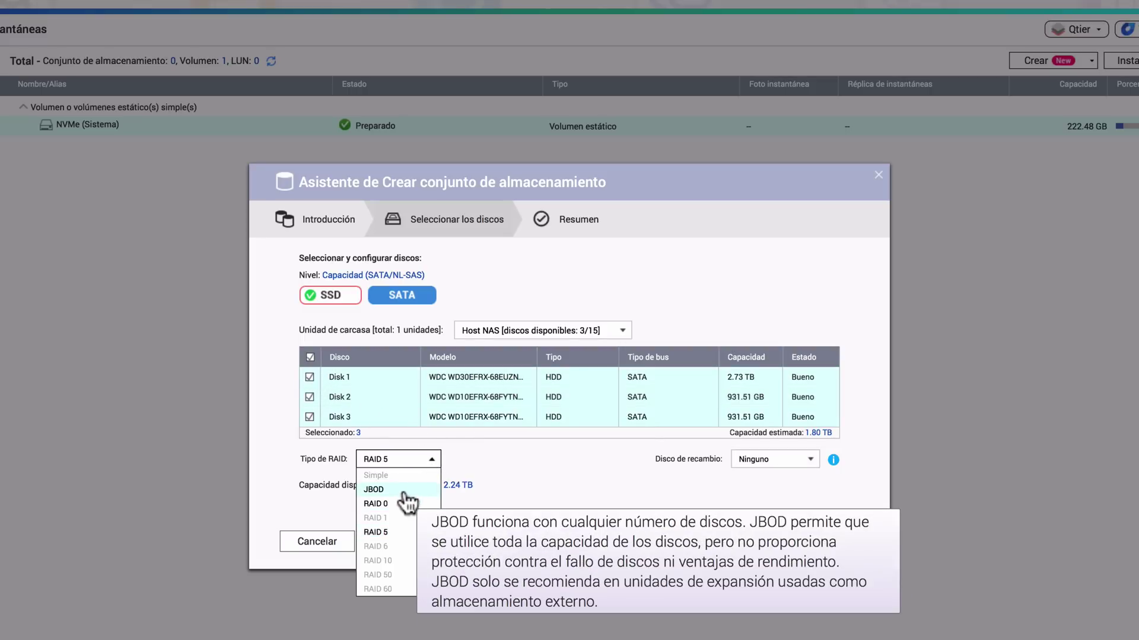
pyautogui.click(435, 463)
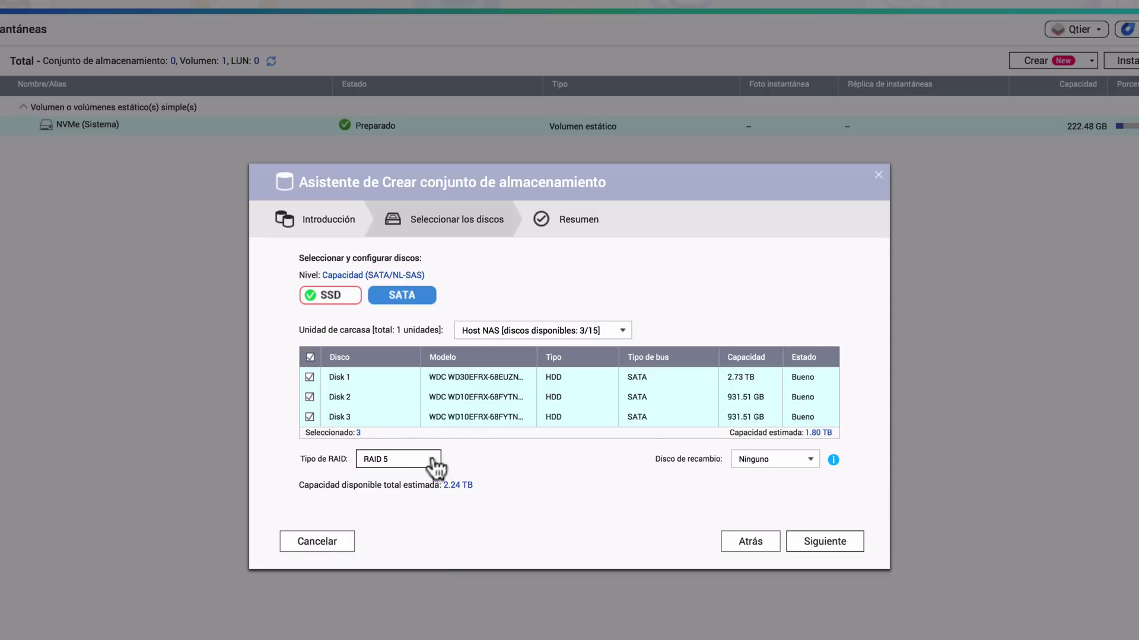
# Compare the capacity tier using Disk 1 alone, all three disks, and only Disks 2 and 3, and clear the selection.
pyautogui.click(309, 397)
pyautogui.click(309, 416)
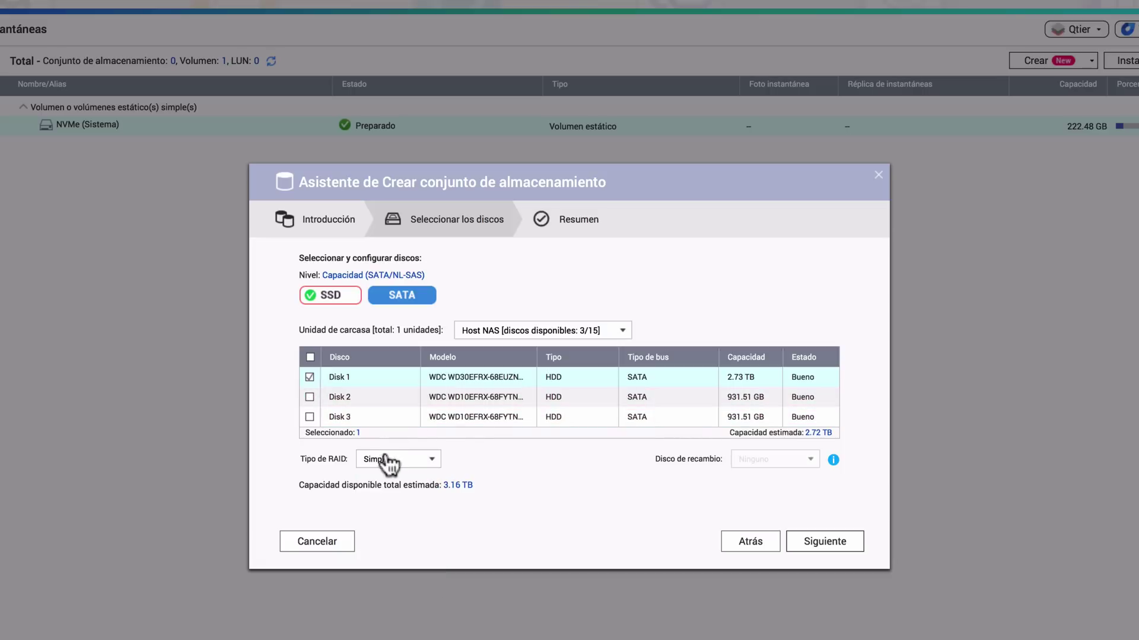
pyautogui.click(309, 396)
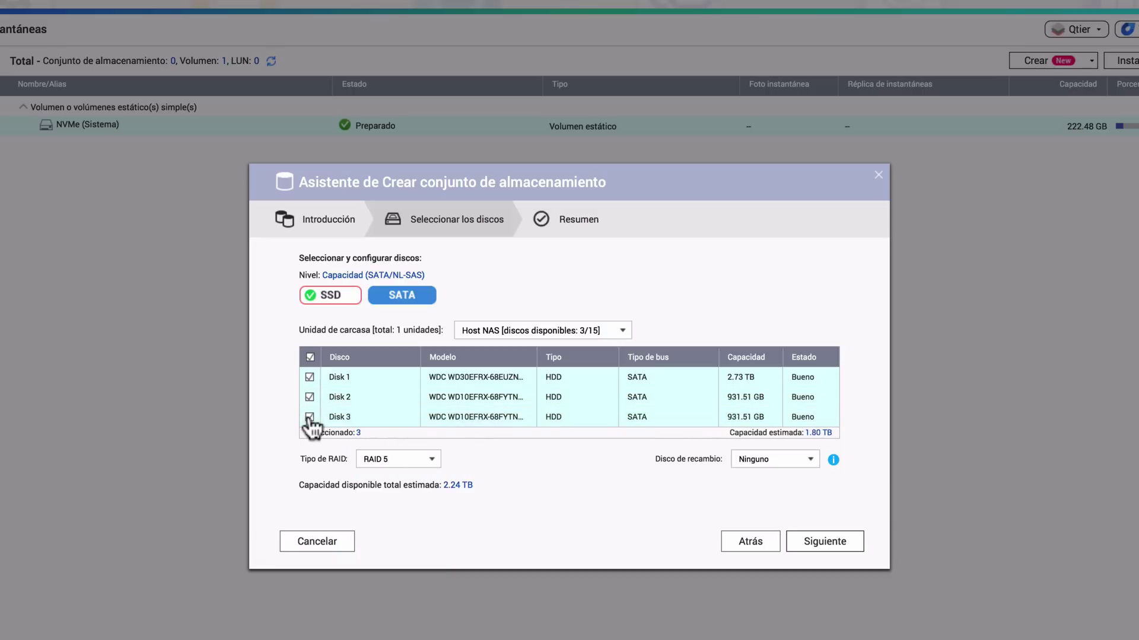
pyautogui.click(309, 377)
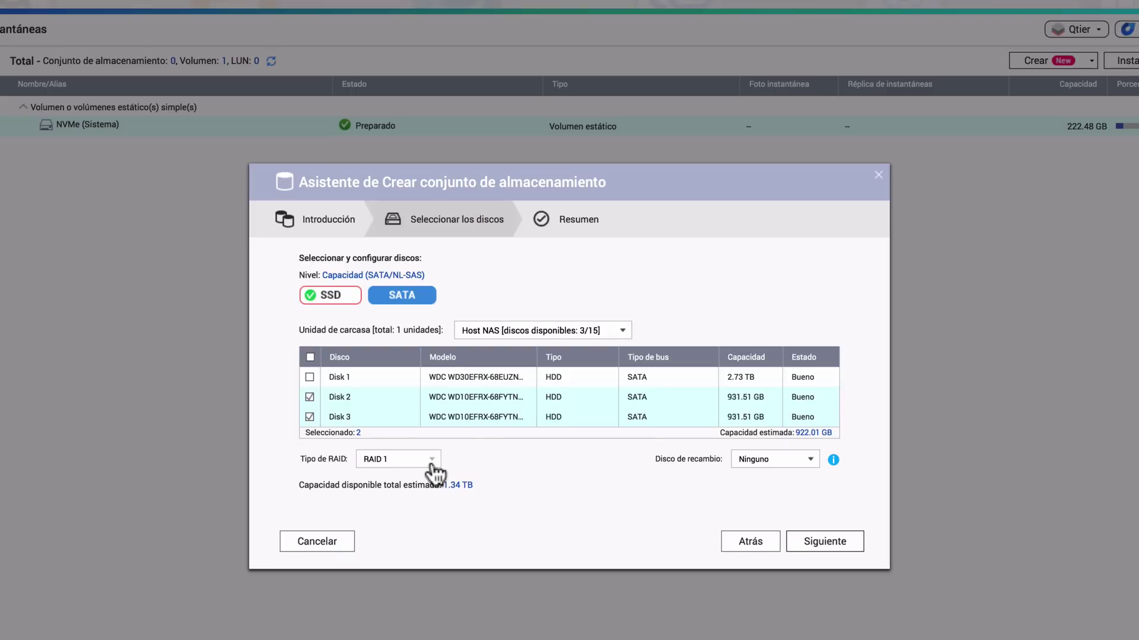
pyautogui.click(309, 396)
pyautogui.click(309, 417)
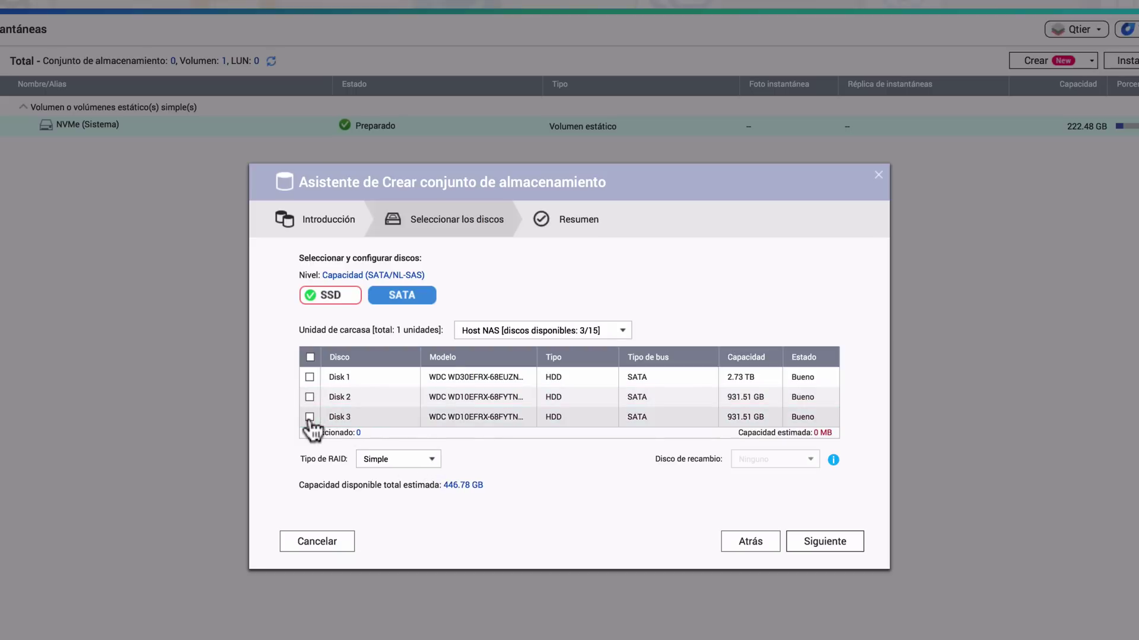
# Select Disk 1 for the SATA capacity tier, temporarily adding Disk 2 and Disk 3 to compare the estimated capacity.
pyautogui.click(309, 378)
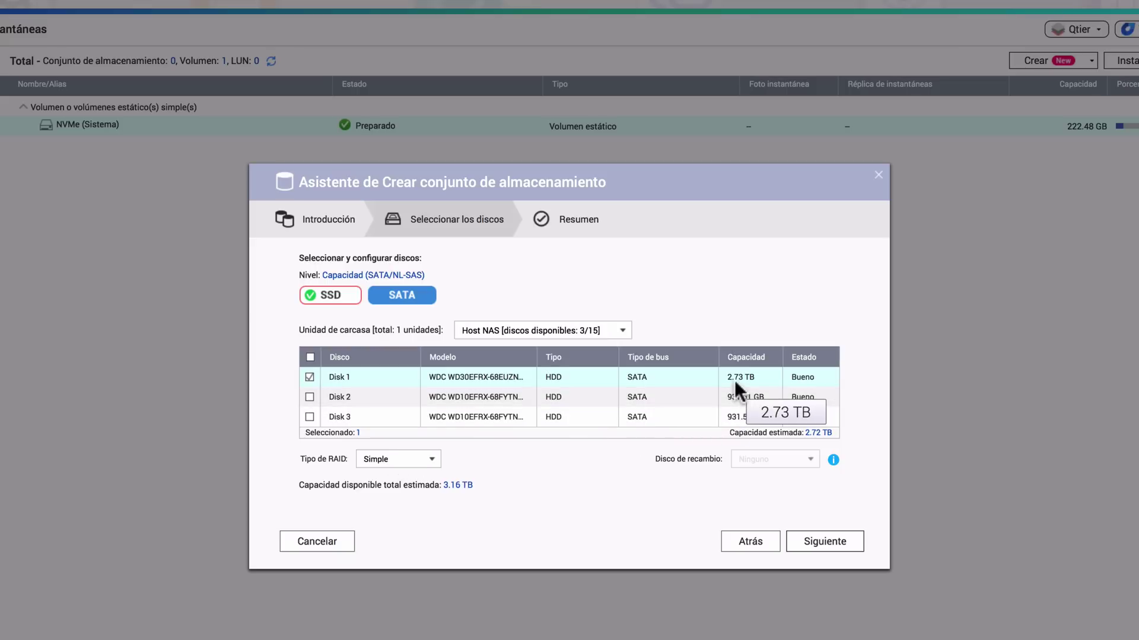
pyautogui.click(309, 397)
pyautogui.click(309, 417)
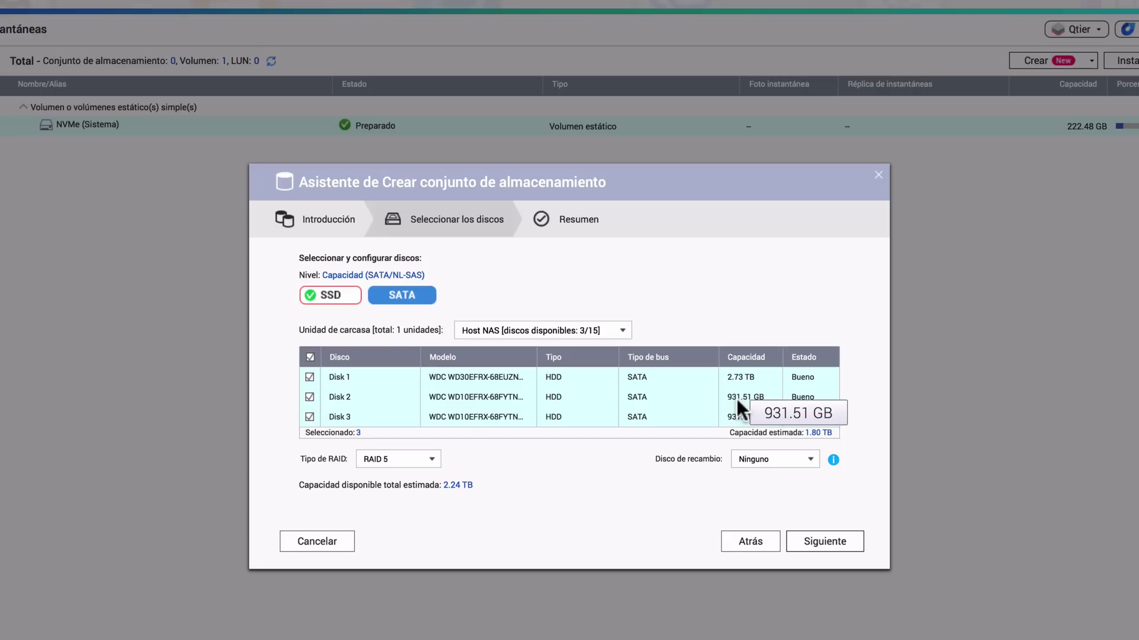
pyautogui.click(309, 397)
pyautogui.click(309, 417)
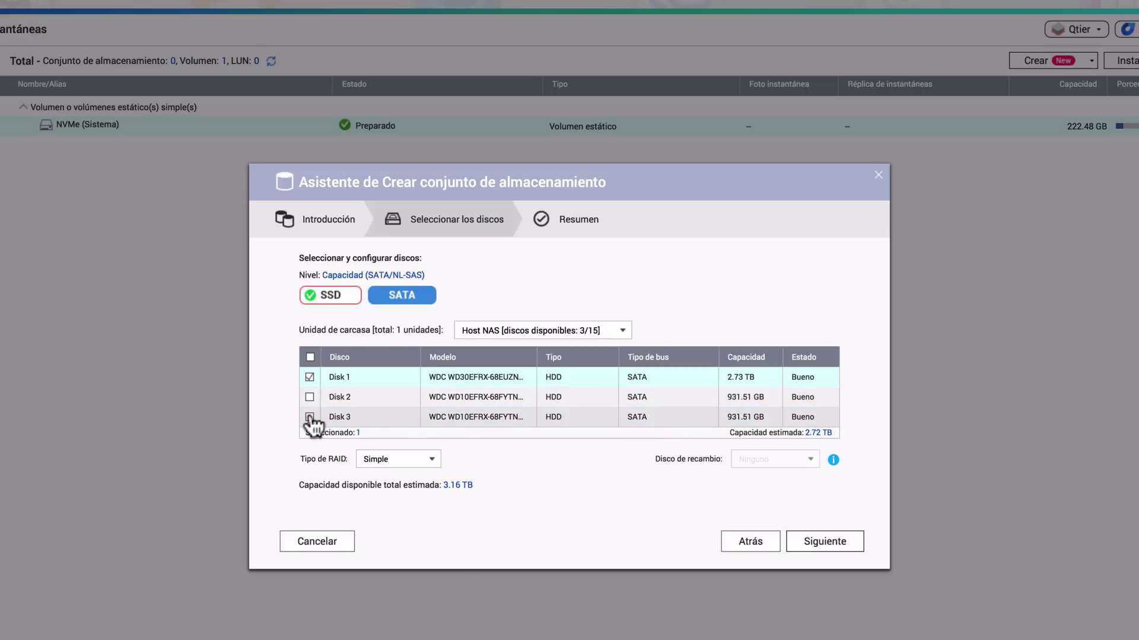
# Create the Qtier storage pool with the selected disks and accept erasing all data on them.
pyautogui.click(838, 556)
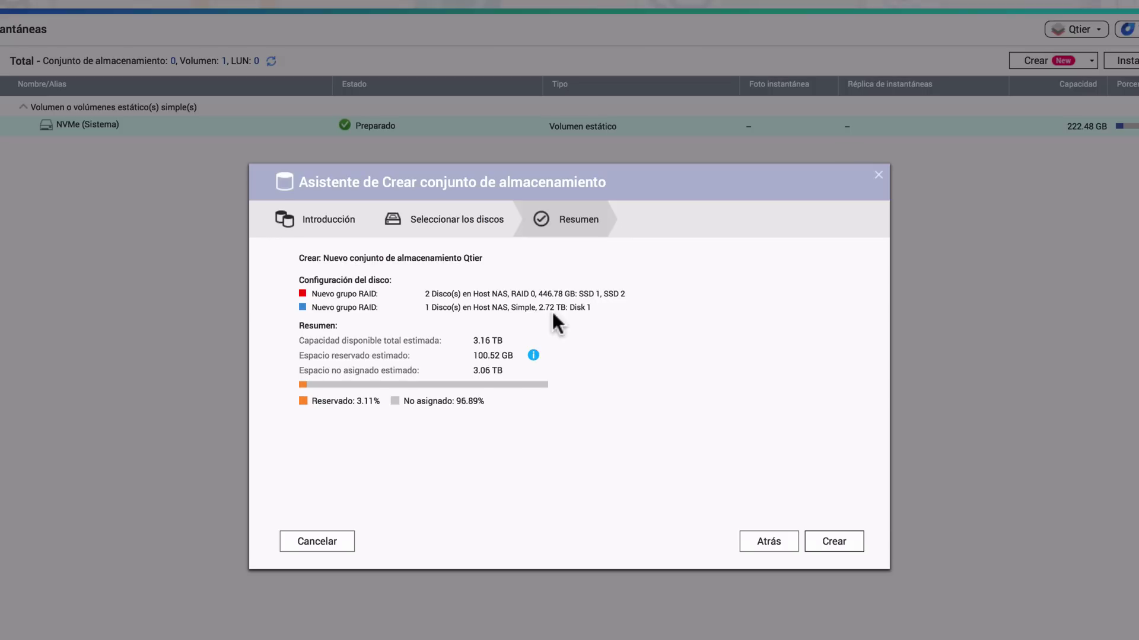
pyautogui.click(842, 546)
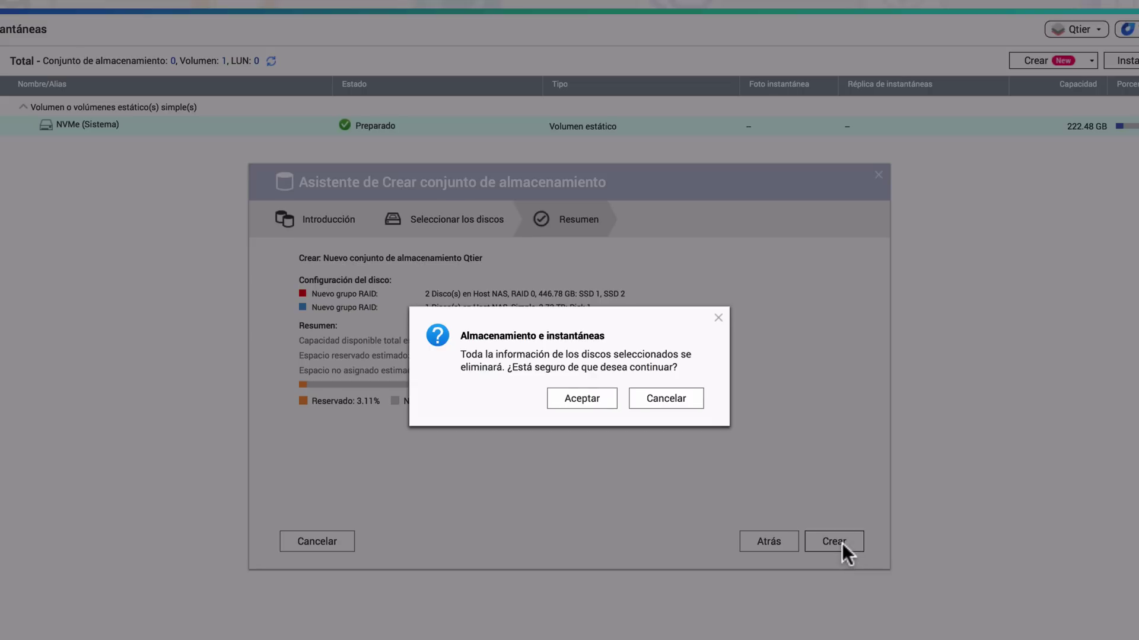
pyautogui.click(592, 404)
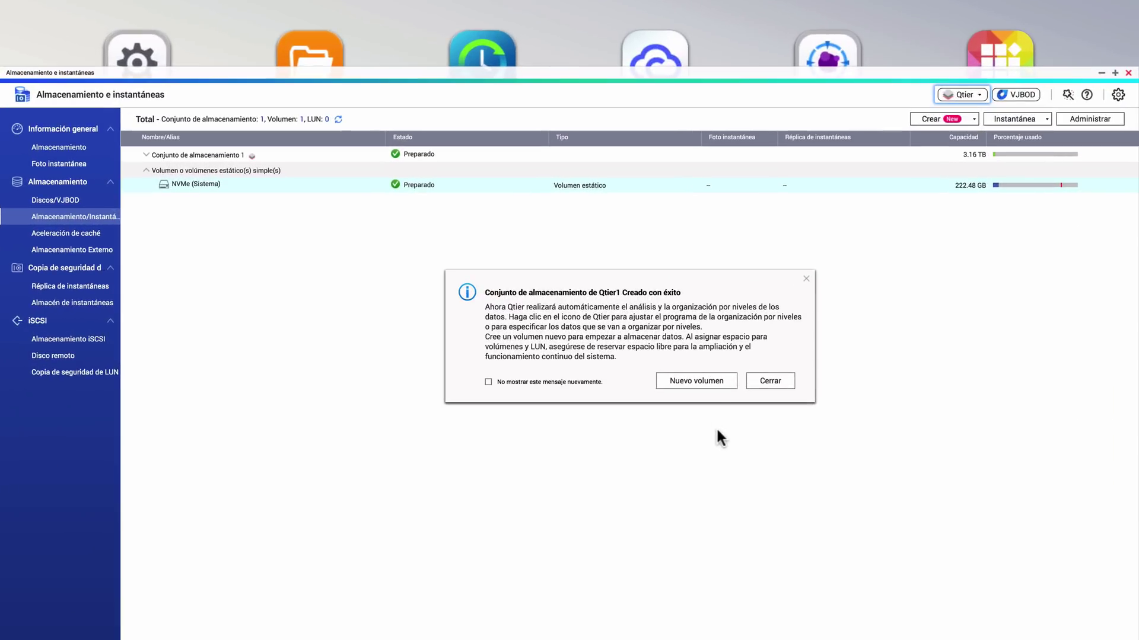
# Start a new Thick volume on Conjunto de almacenamiento 1 and set its alias to Qtier.
pyautogui.click(706, 384)
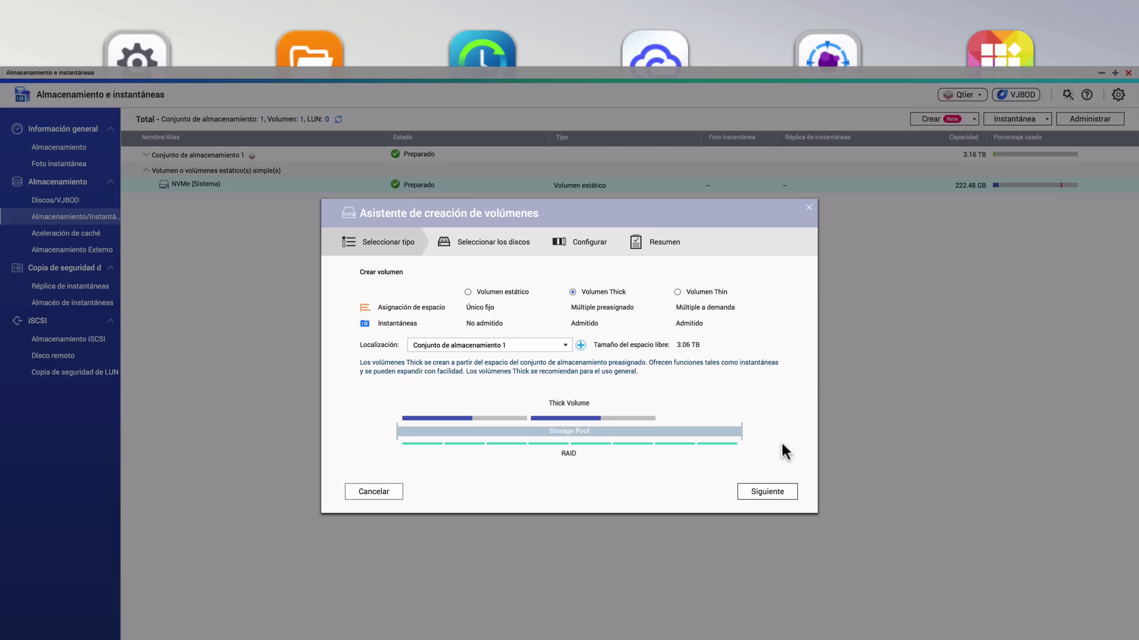
pyautogui.click(774, 493)
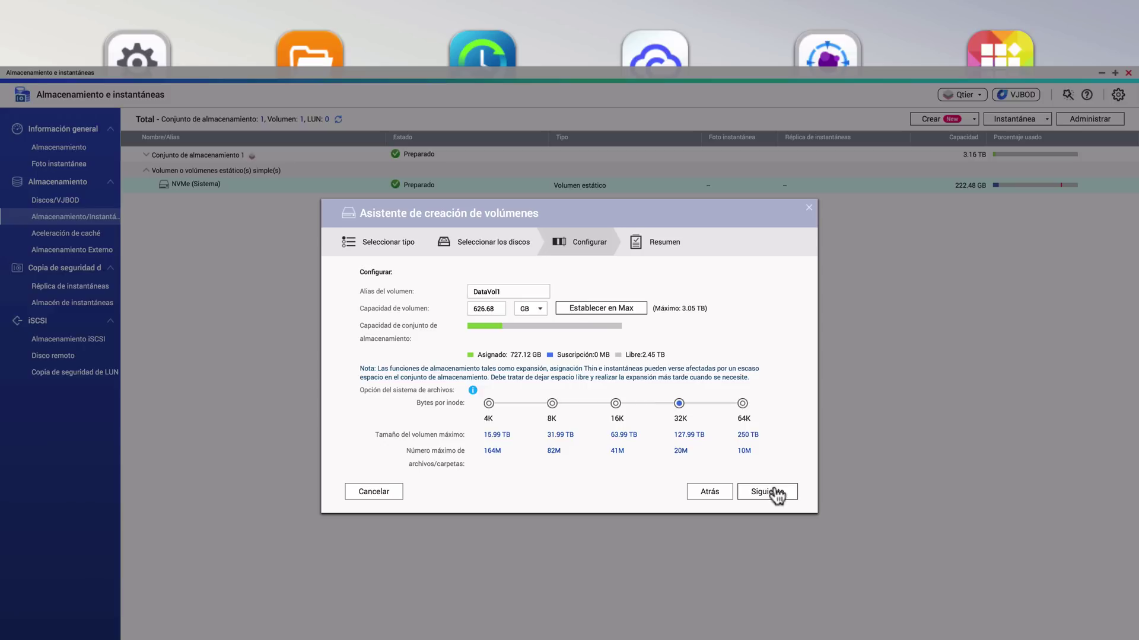
pyautogui.click(538, 291)
pyautogui.press('BackSpace')
pyautogui.press('BackSpace')
pyautogui.press('BackSpace')
pyautogui.press('BackSpace')
pyautogui.press('BackSpace')
pyautogui.press('BackSpace')
pyautogui.press('BackSpace')
pyautogui.press('BackSpace')
pyautogui.write('Qtier')
# Create the volume with the remaining default settings and dismiss the creation notice.
pyautogui.click(777, 497)
pyautogui.click(778, 500)
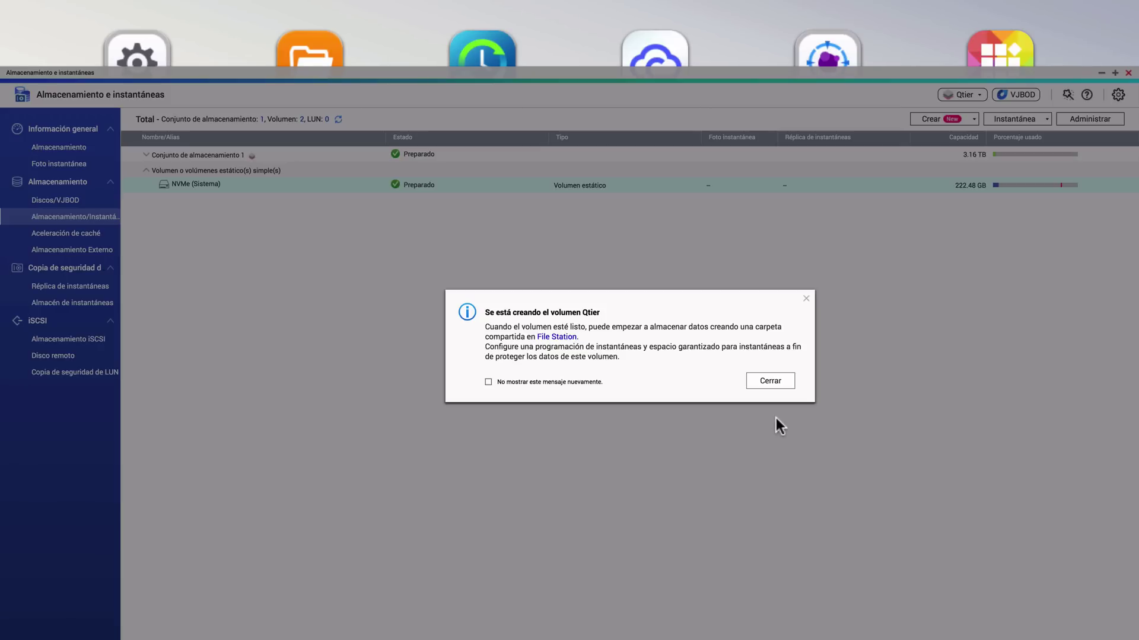
pyautogui.click(780, 386)
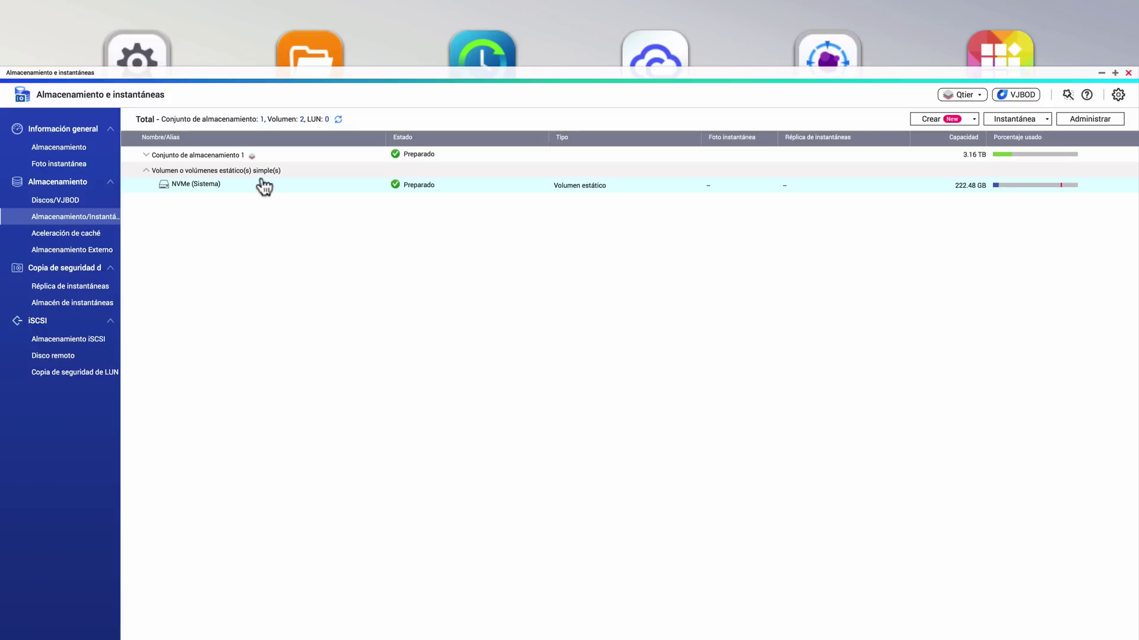
# Open the management of Conjunto de almacenamiento 1 and examine its RAID groups and Qtier auto-tiering status.
pyautogui.click(157, 157)
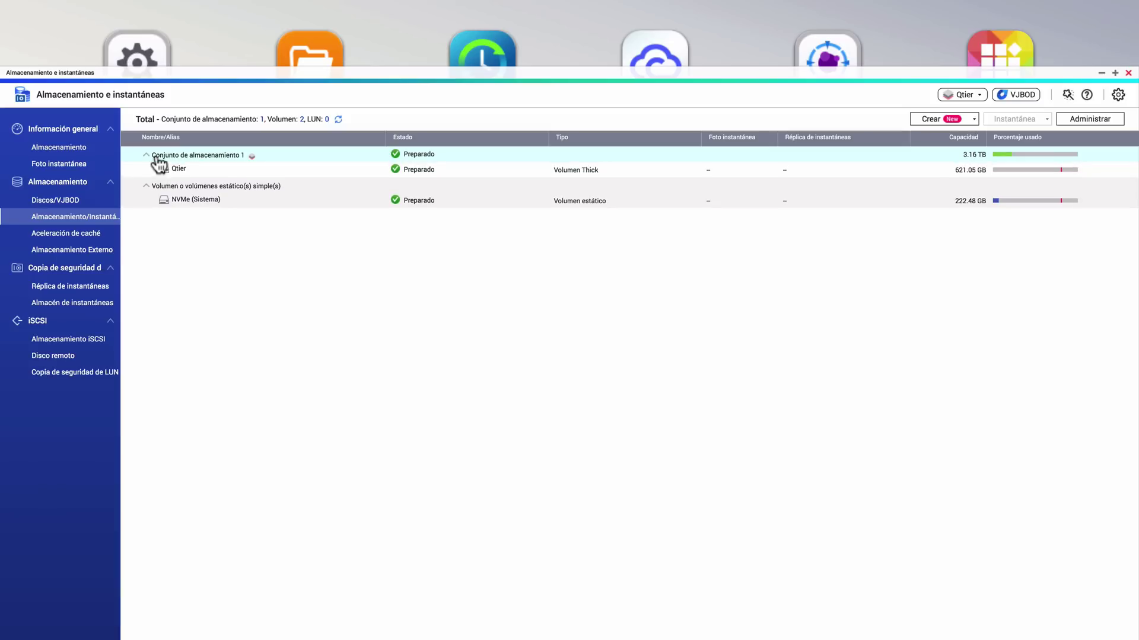
pyautogui.click(1091, 121)
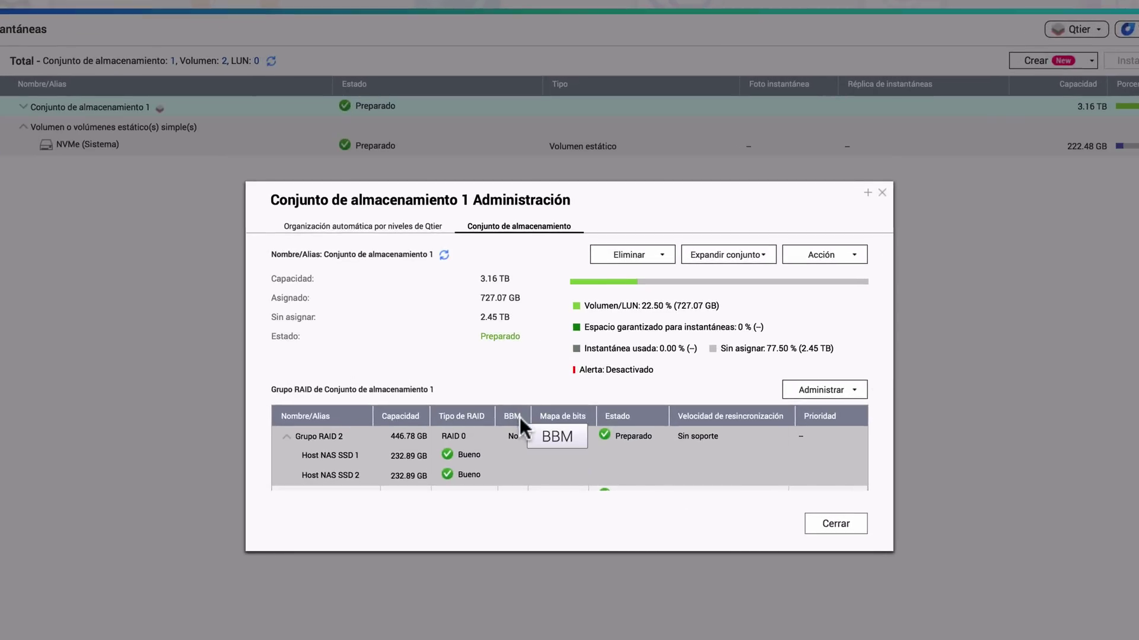
pyautogui.scroll(-1, 482, 465)
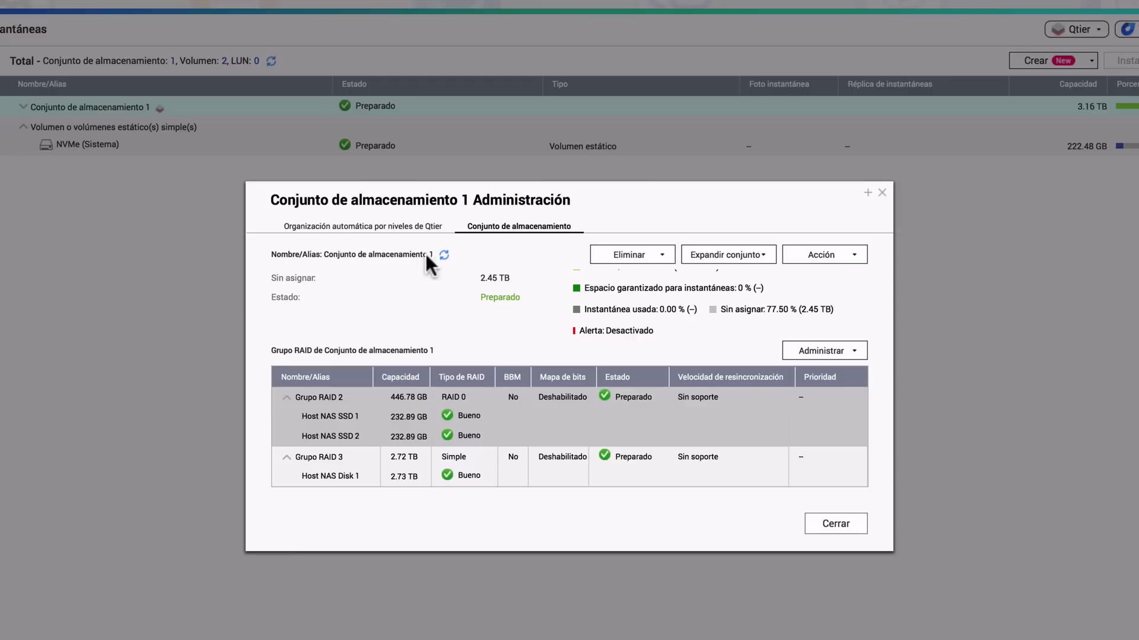
pyautogui.click(376, 230)
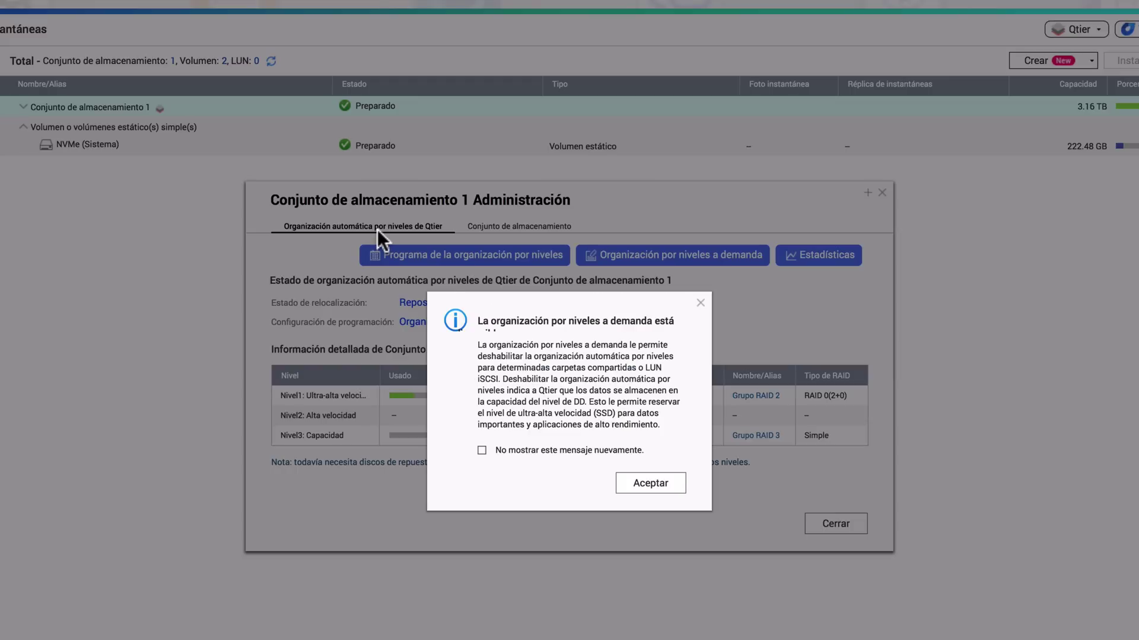
pyautogui.click(627, 492)
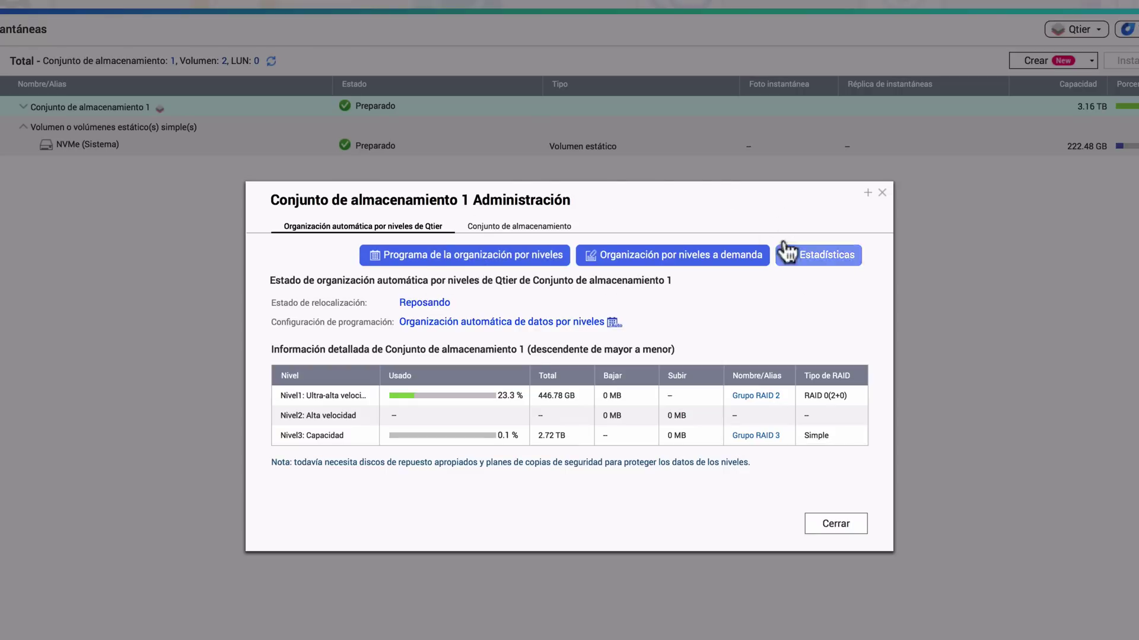
# Try a manual tiering schedule covering hours 0 to 7 every day plus all of Sunday, and discard it.
pyautogui.click(480, 264)
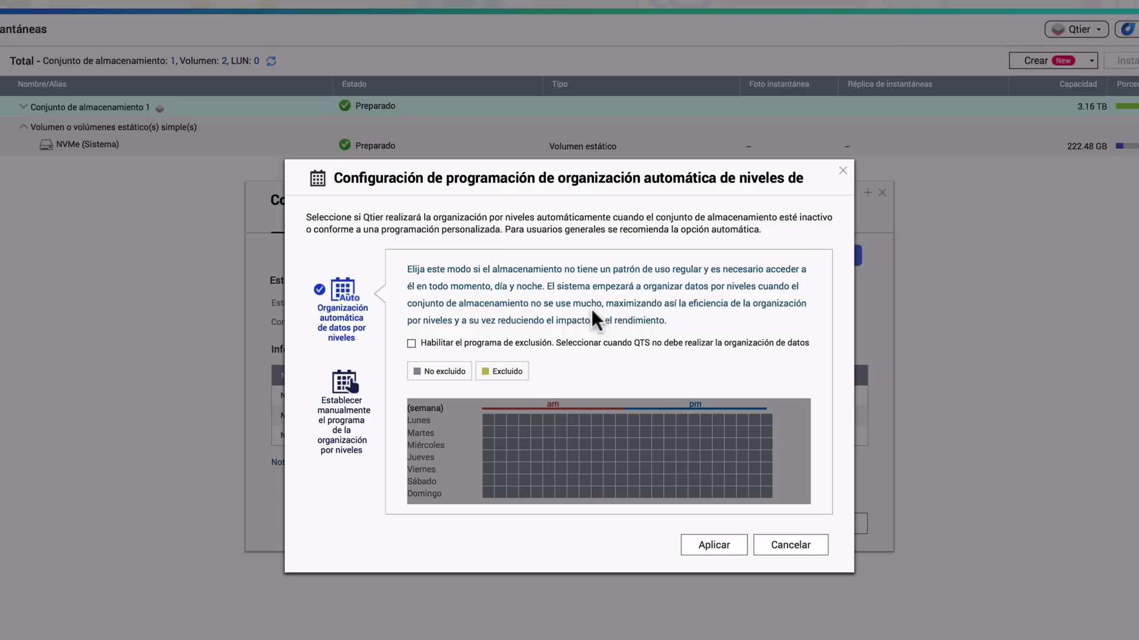
pyautogui.click(353, 389)
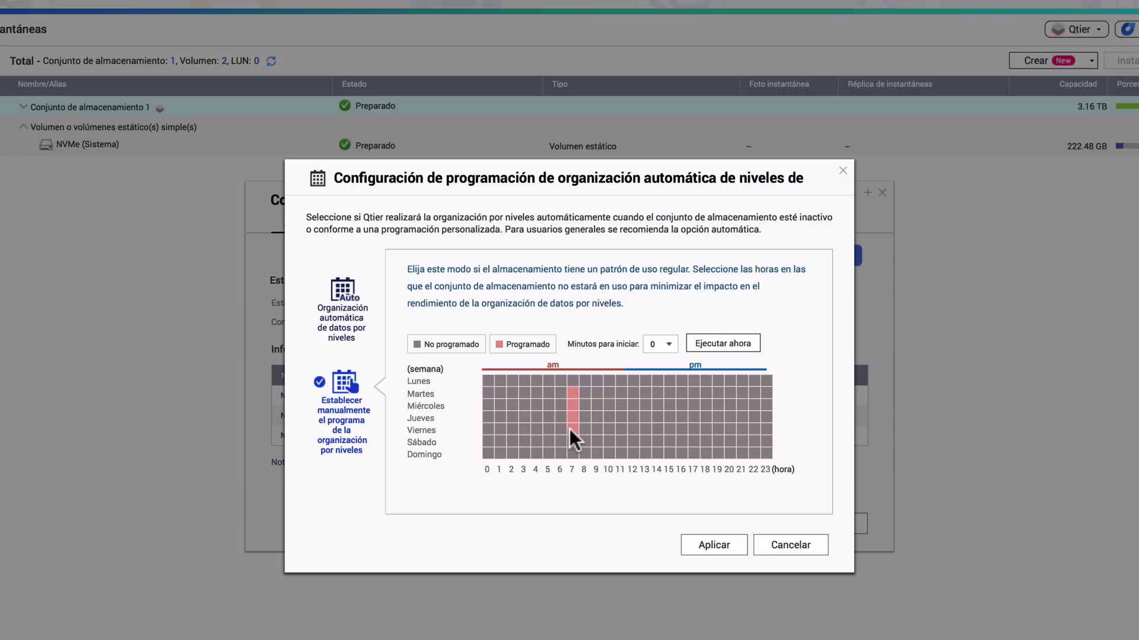
pyautogui.moveTo(498, 397); pyautogui.dragTo(571, 447)
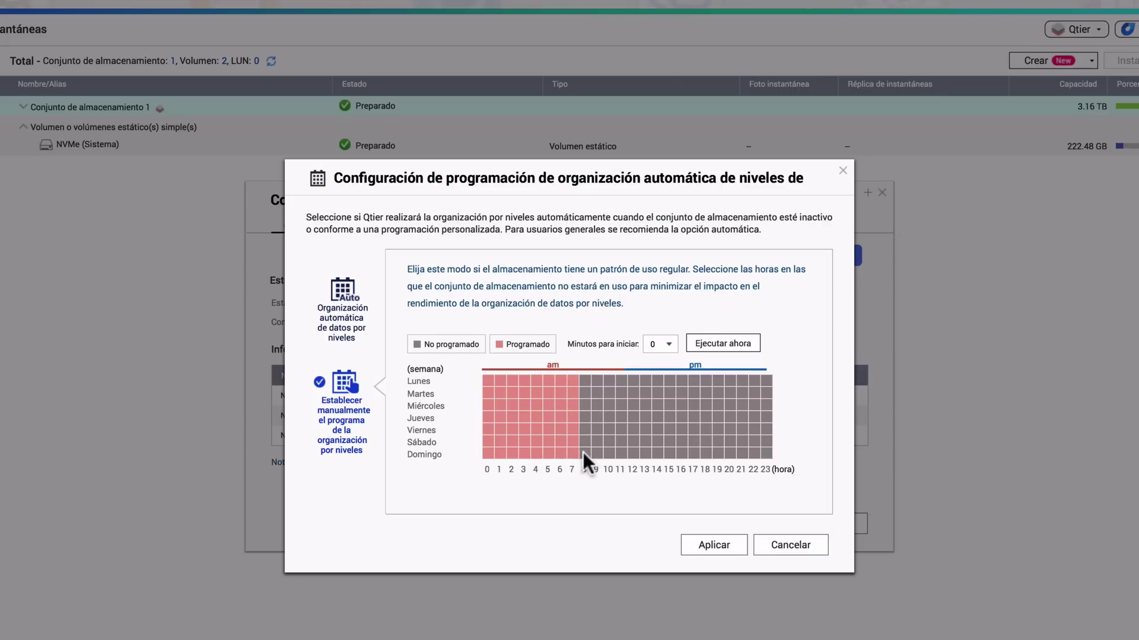
pyautogui.moveTo(730, 450); pyautogui.dragTo(772, 449)
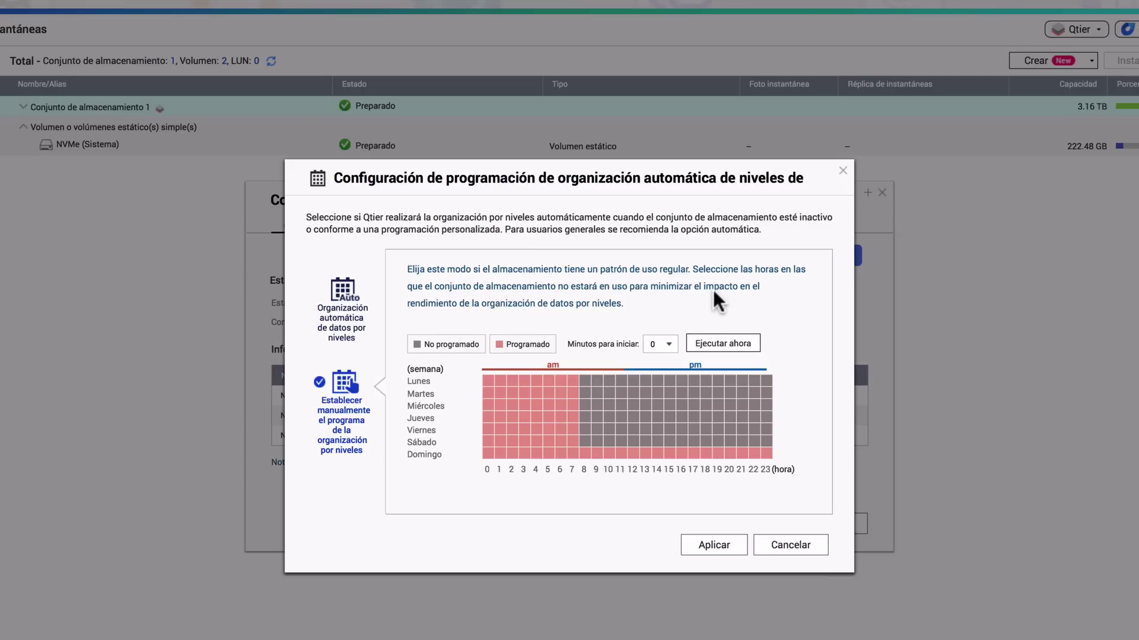
pyautogui.click(797, 548)
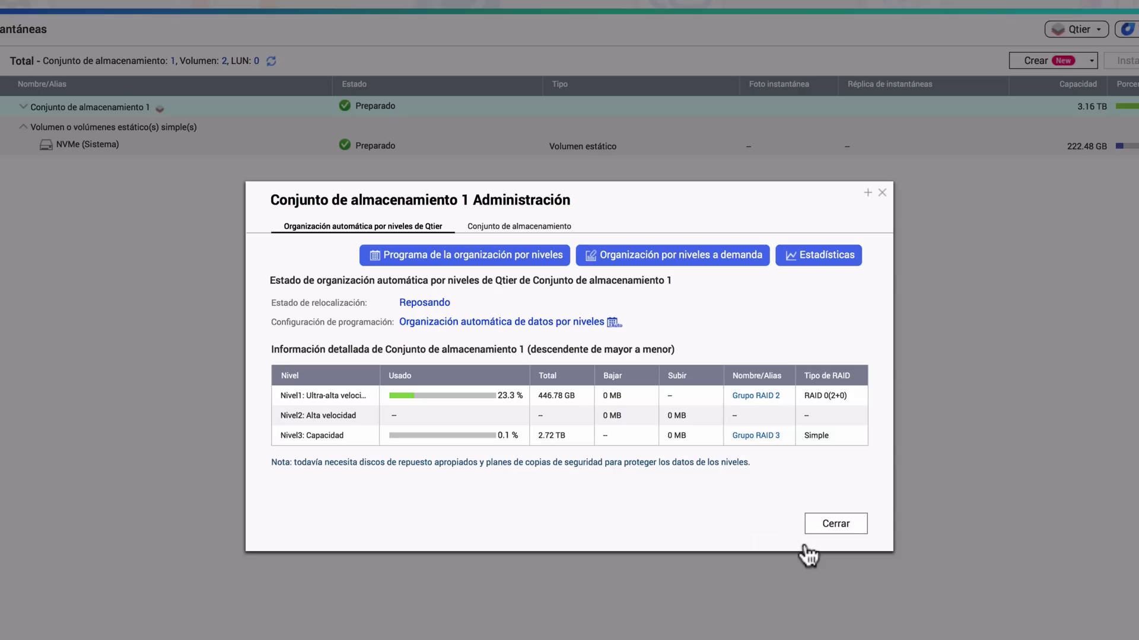
# Examine the pool's on-demand tiering settings and its Qtier auto-tiering statistics.
pyautogui.click(726, 259)
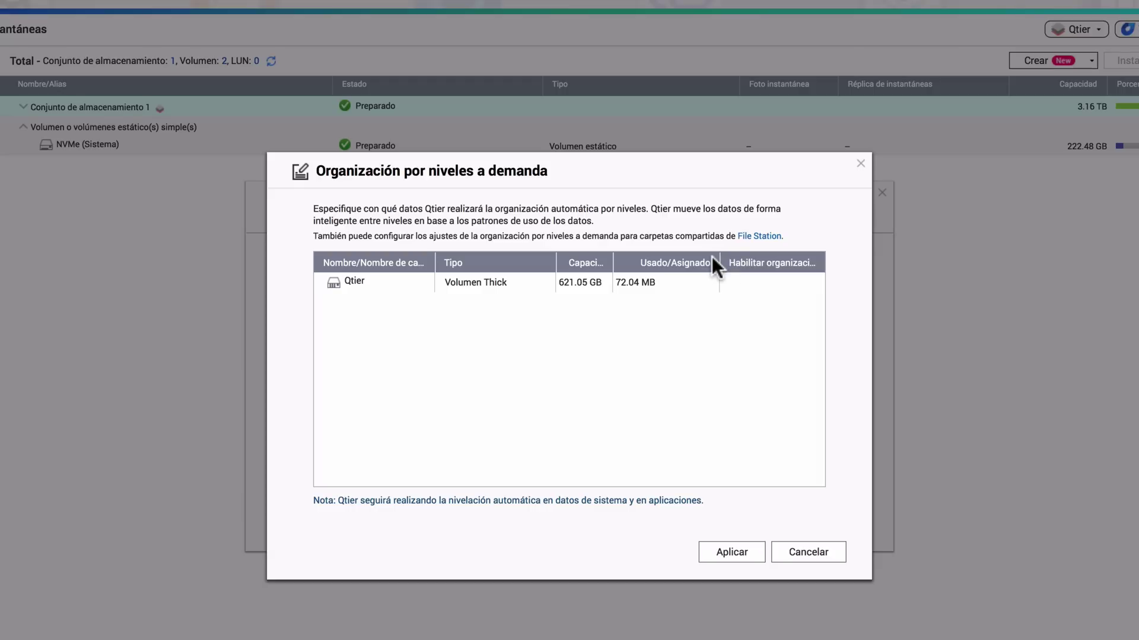
pyautogui.click(861, 166)
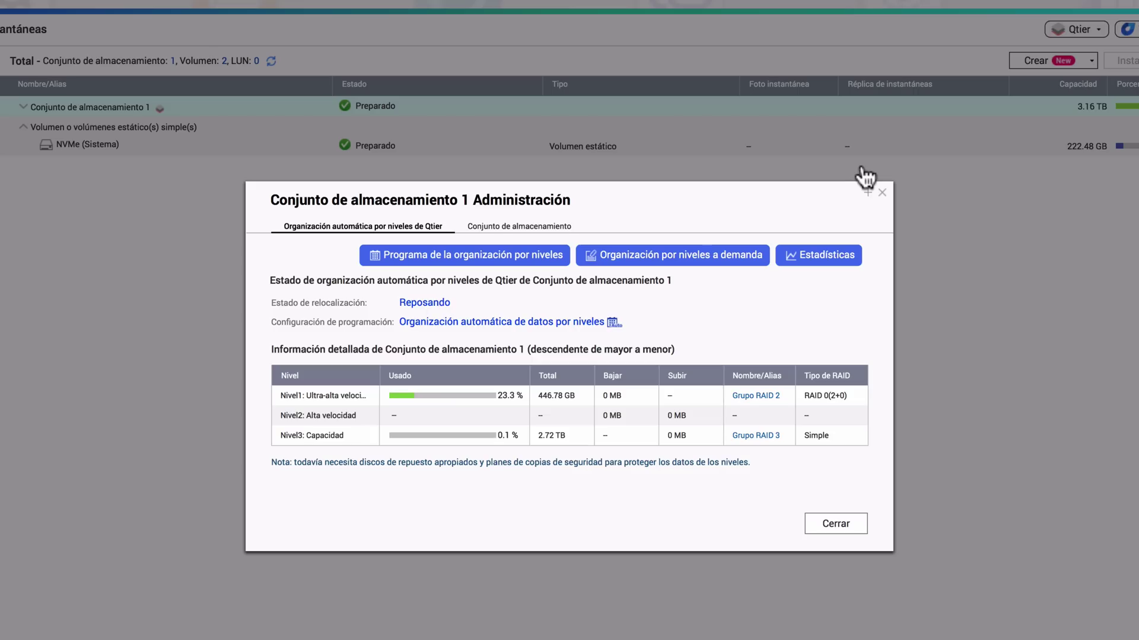
pyautogui.click(813, 262)
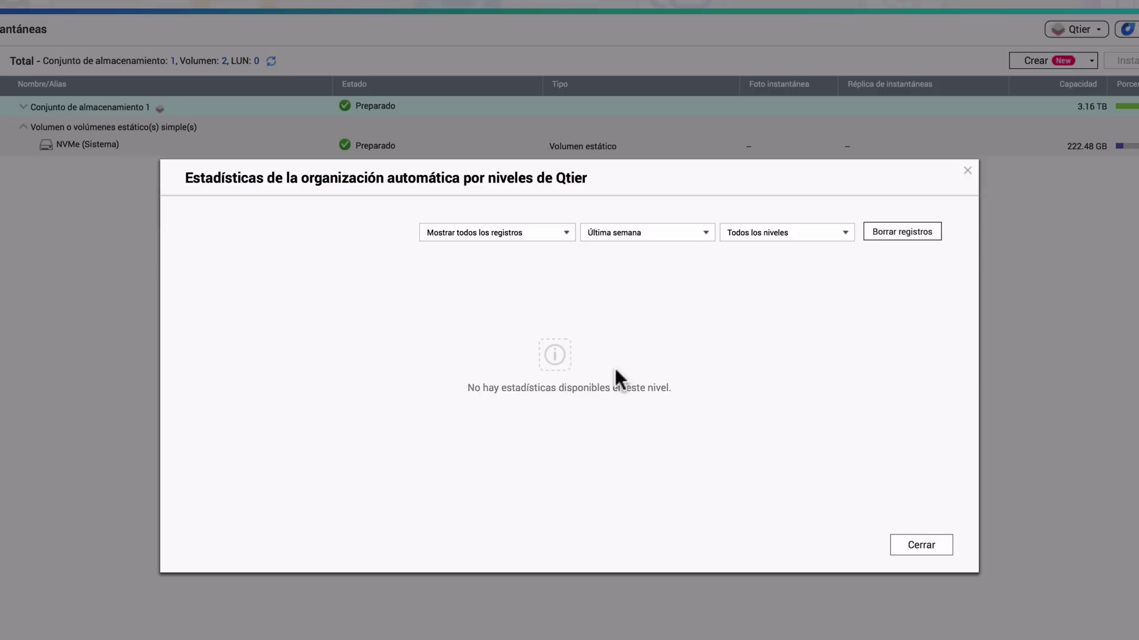
pyautogui.click(968, 171)
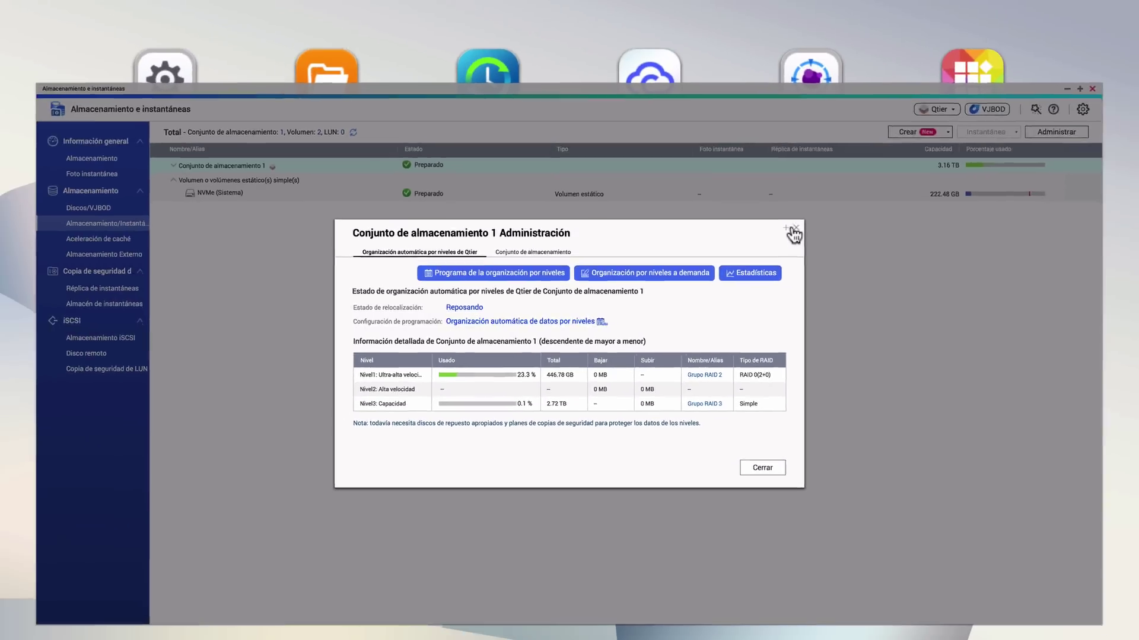
# Close the pool management and open the shared folders list in the Control Panel.
pyautogui.click(795, 229)
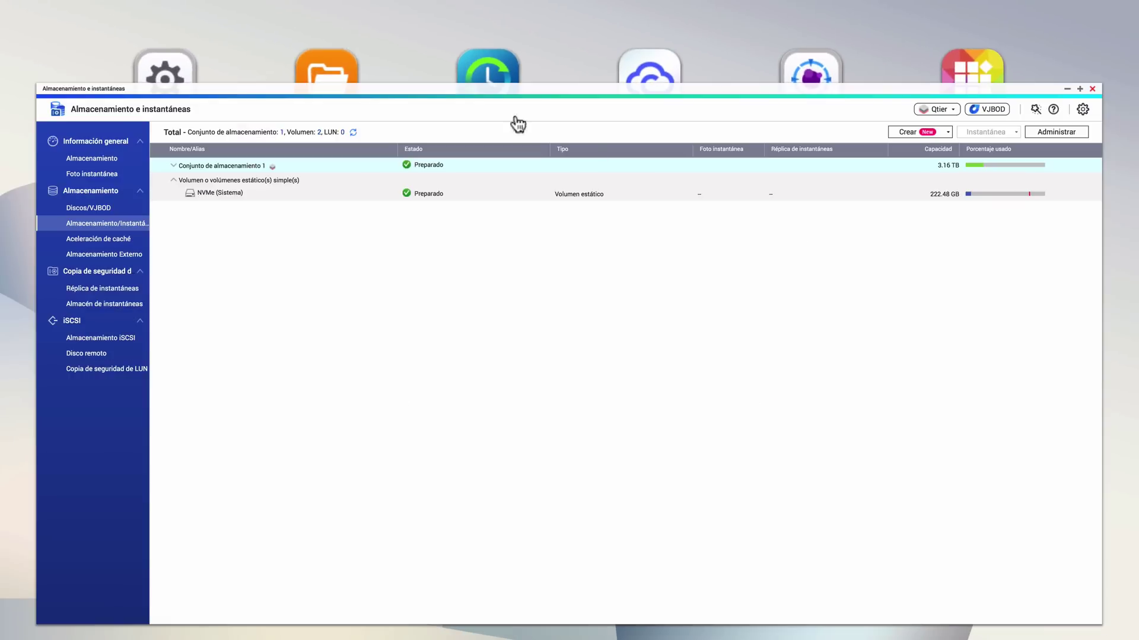
pyautogui.click(164, 76)
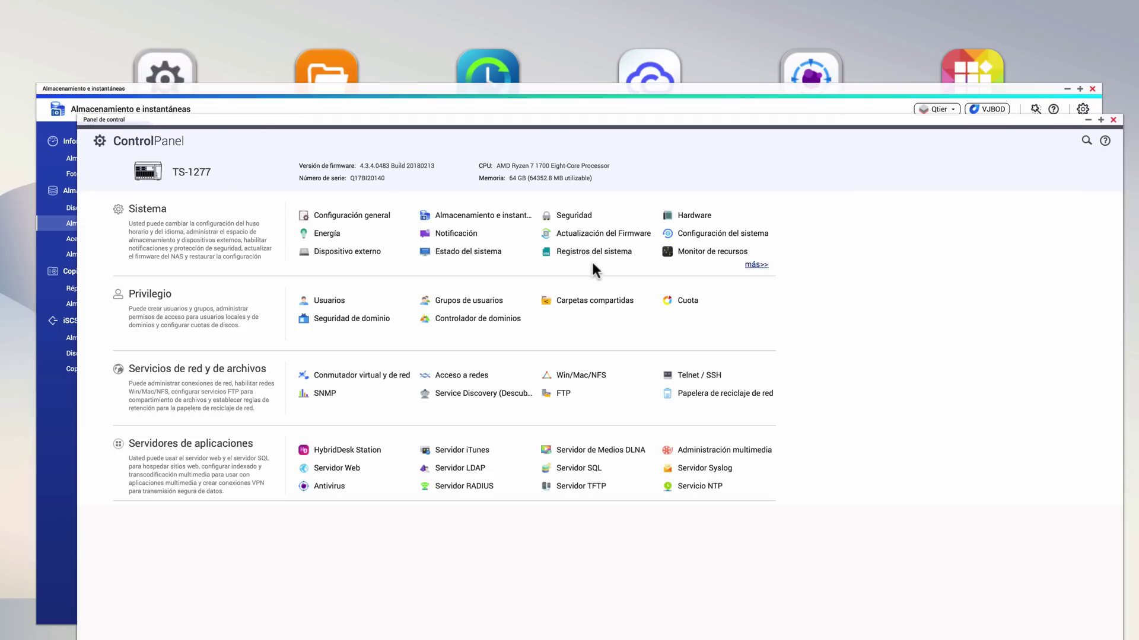
pyautogui.click(591, 301)
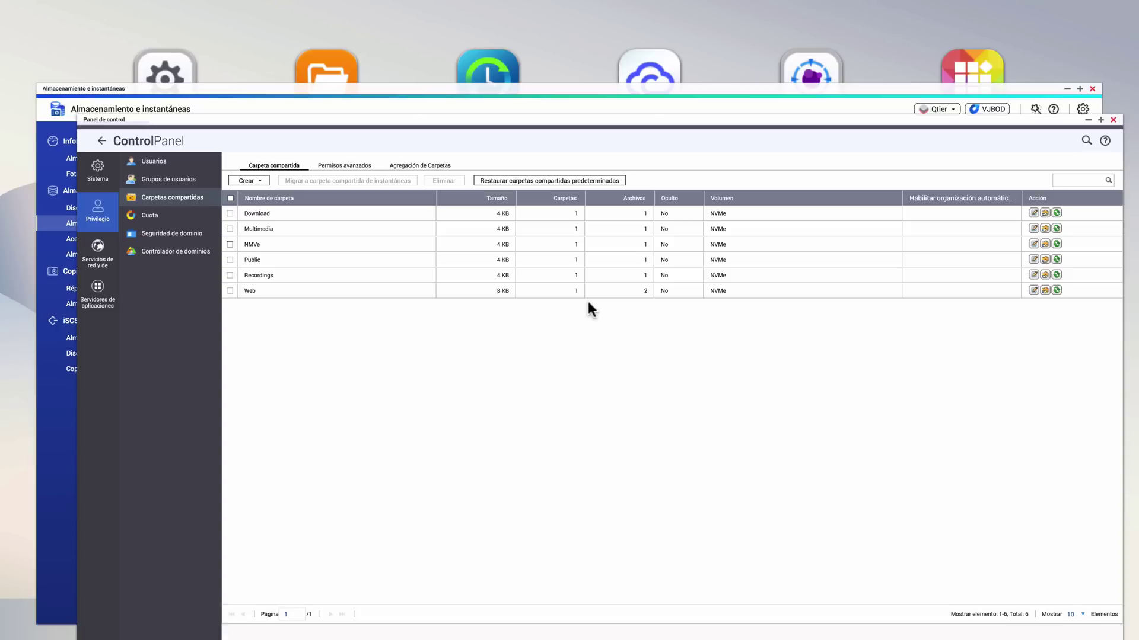
# Create a shared folder named Qtier on the Qtier volume with Qtier auto-tiering enabled and an automatically specified path.
pyautogui.click(261, 180)
pyautogui.click(263, 211)
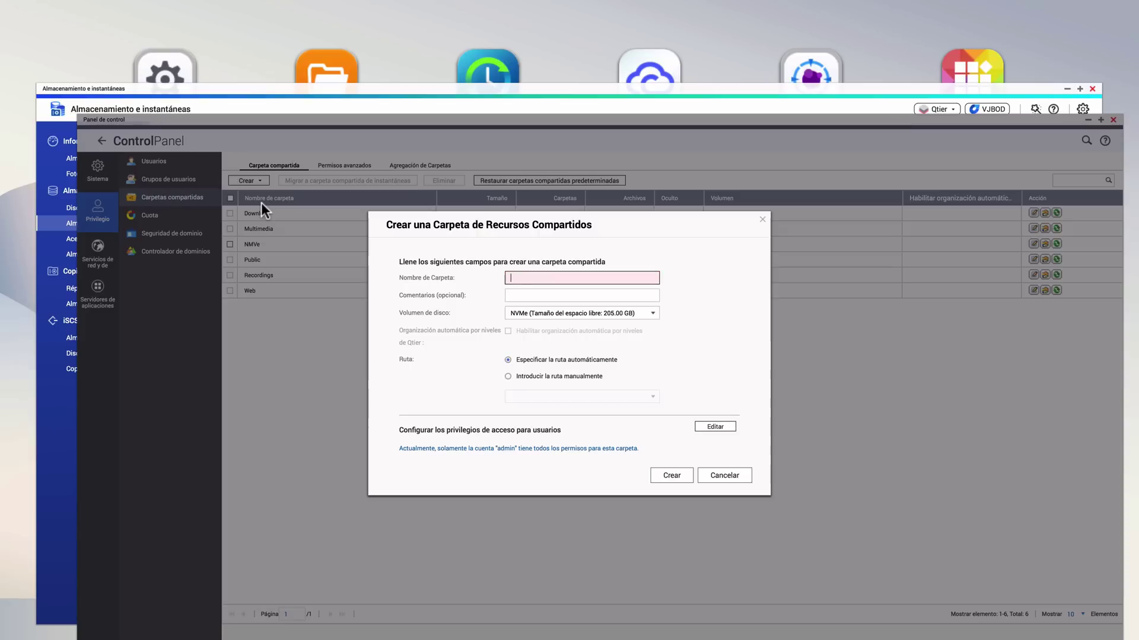
pyautogui.write('Qtier')
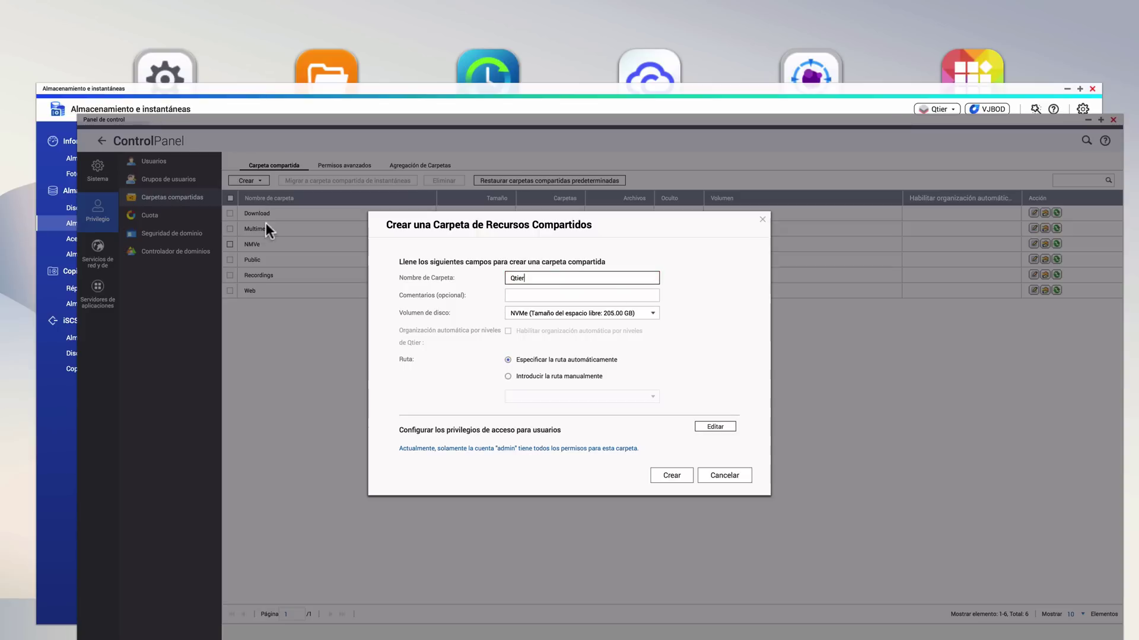
pyautogui.click(614, 318)
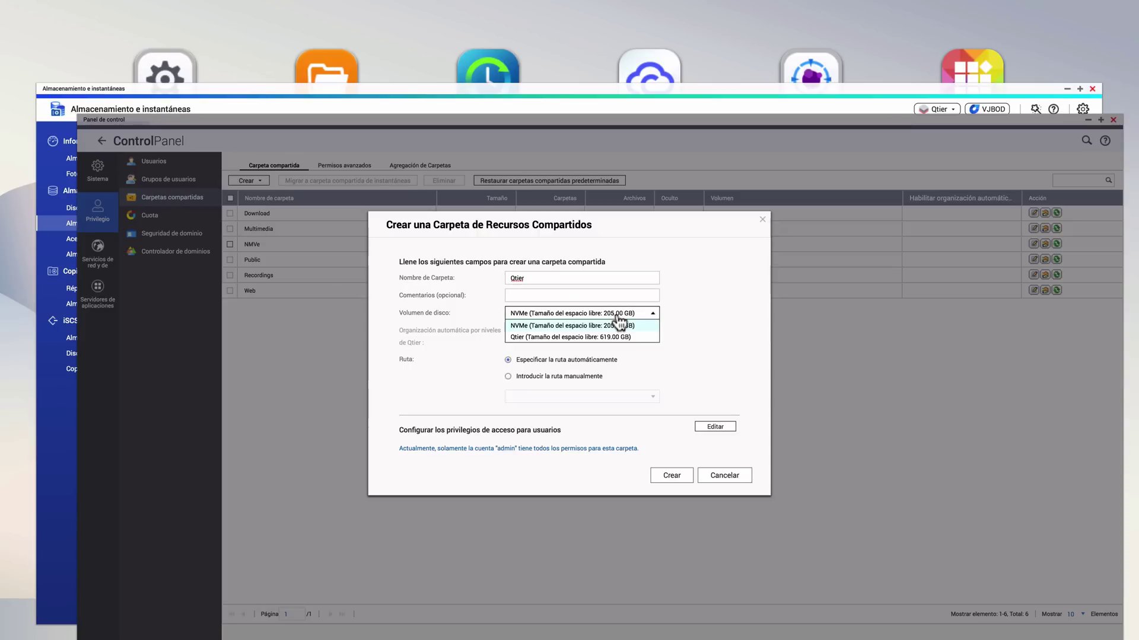
pyautogui.click(615, 335)
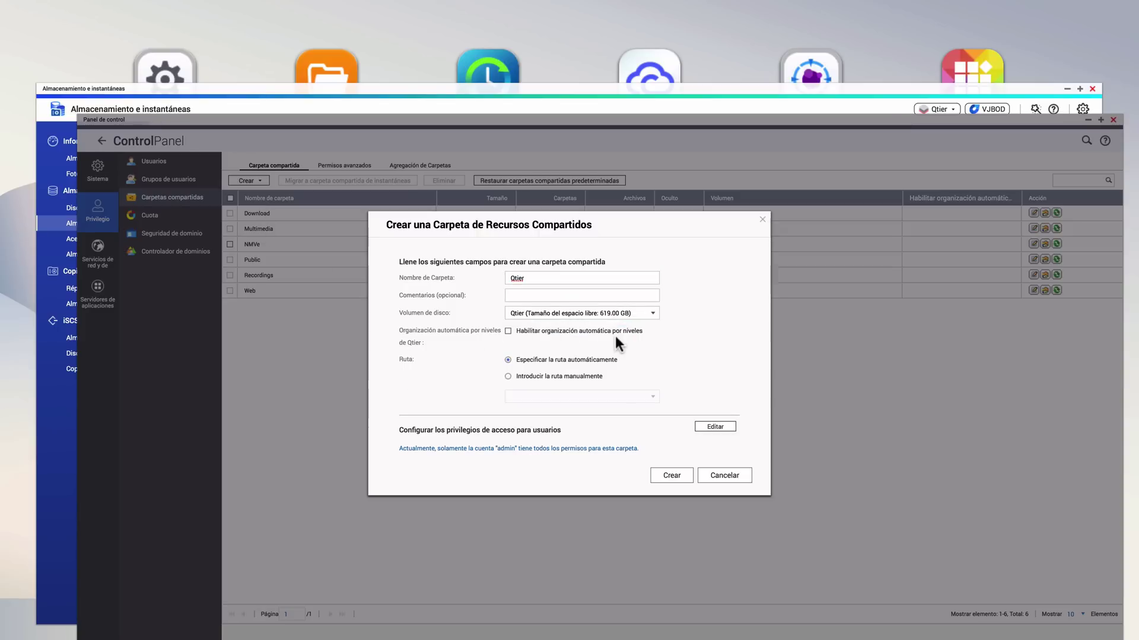
pyautogui.click(508, 331)
pyautogui.click(682, 477)
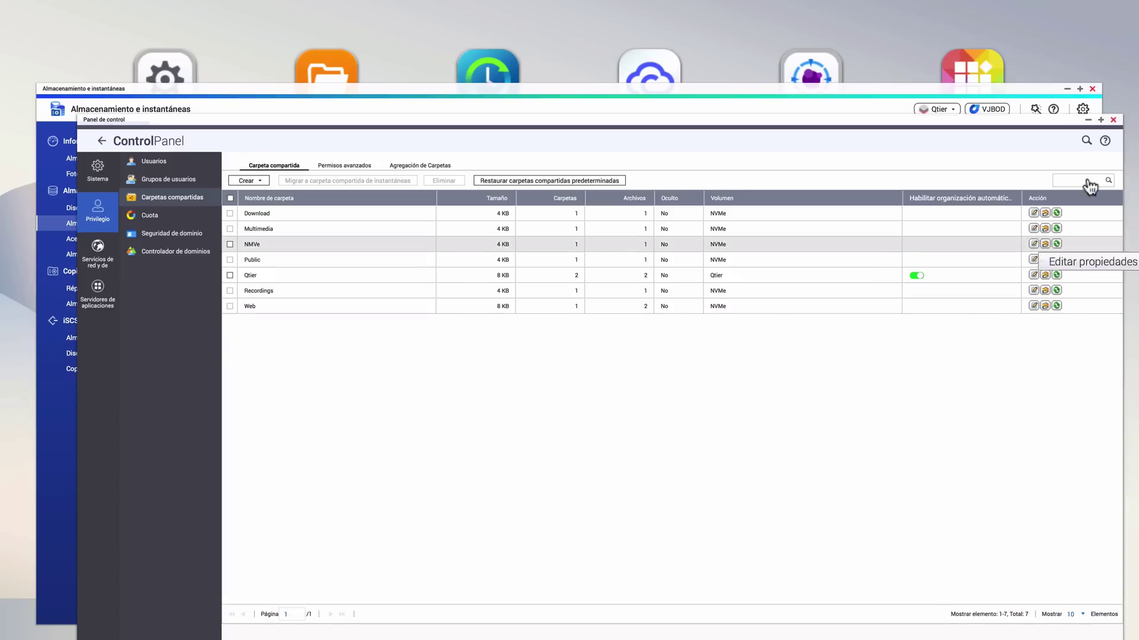
# Close the Control Panel and storage windows, examine the Qtier shared folder's contents in File Station, and close it.
pyautogui.click(1114, 121)
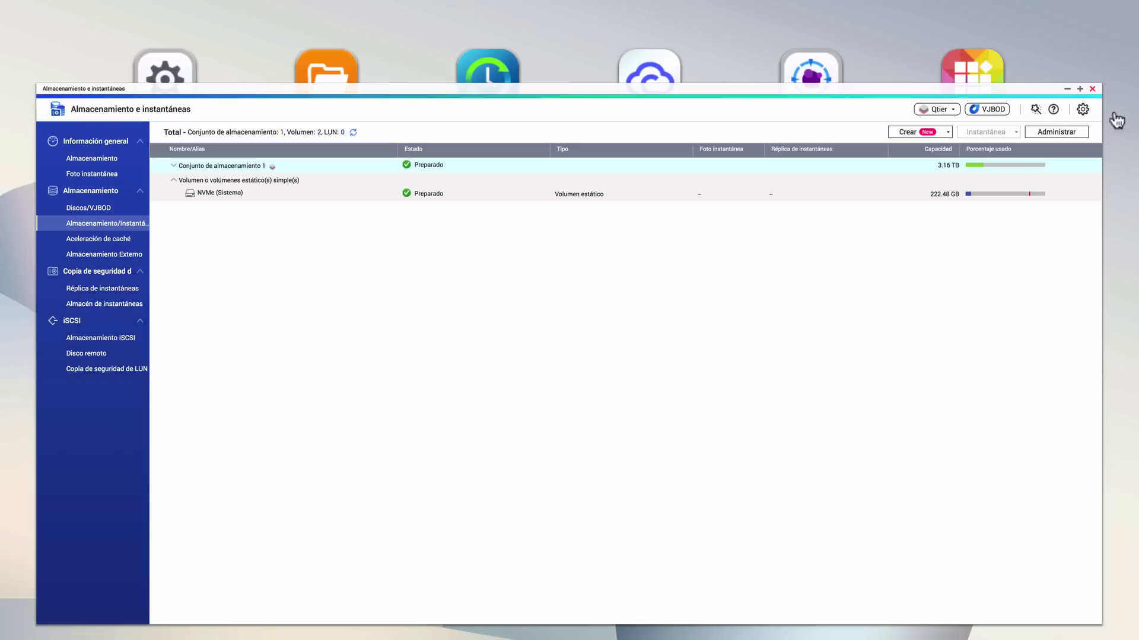
pyautogui.click(1092, 89)
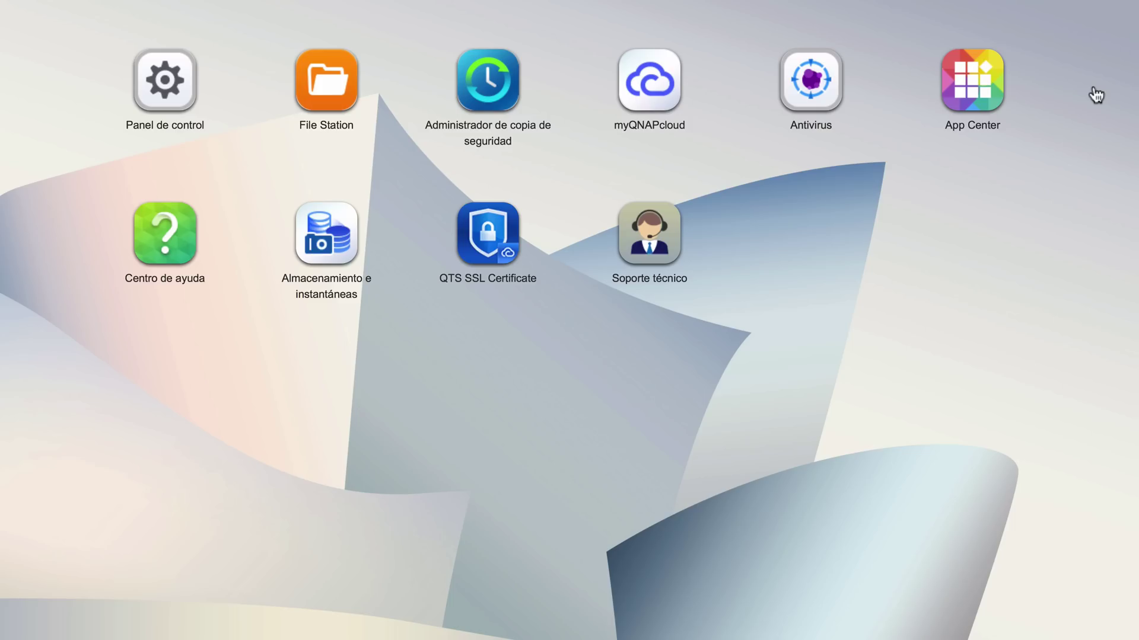
pyautogui.click(325, 98)
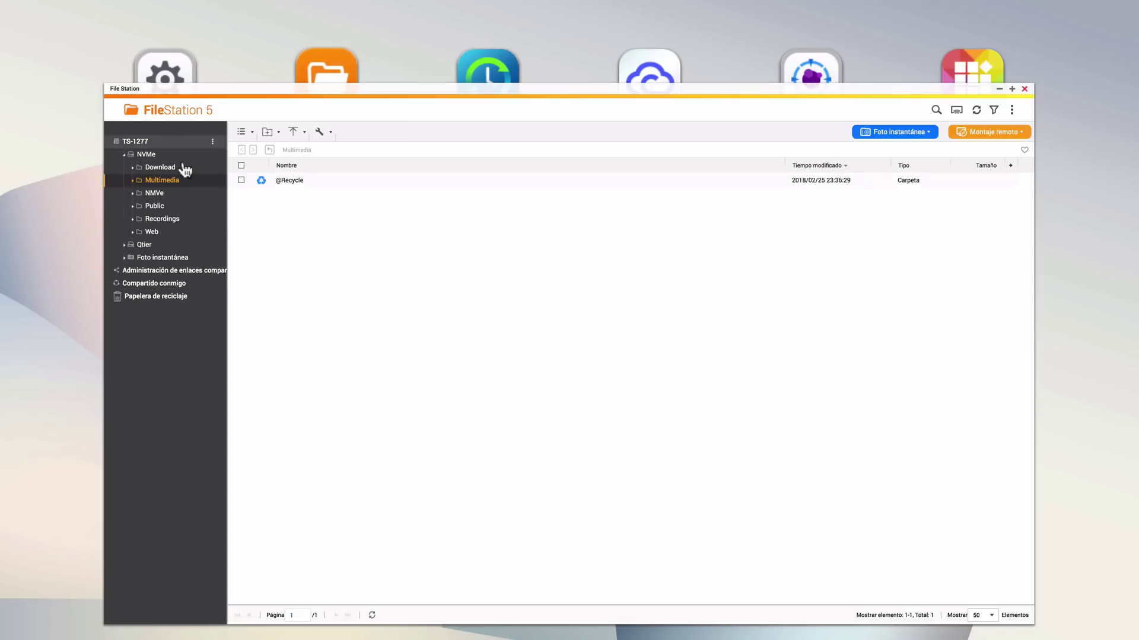
pyautogui.click(143, 246)
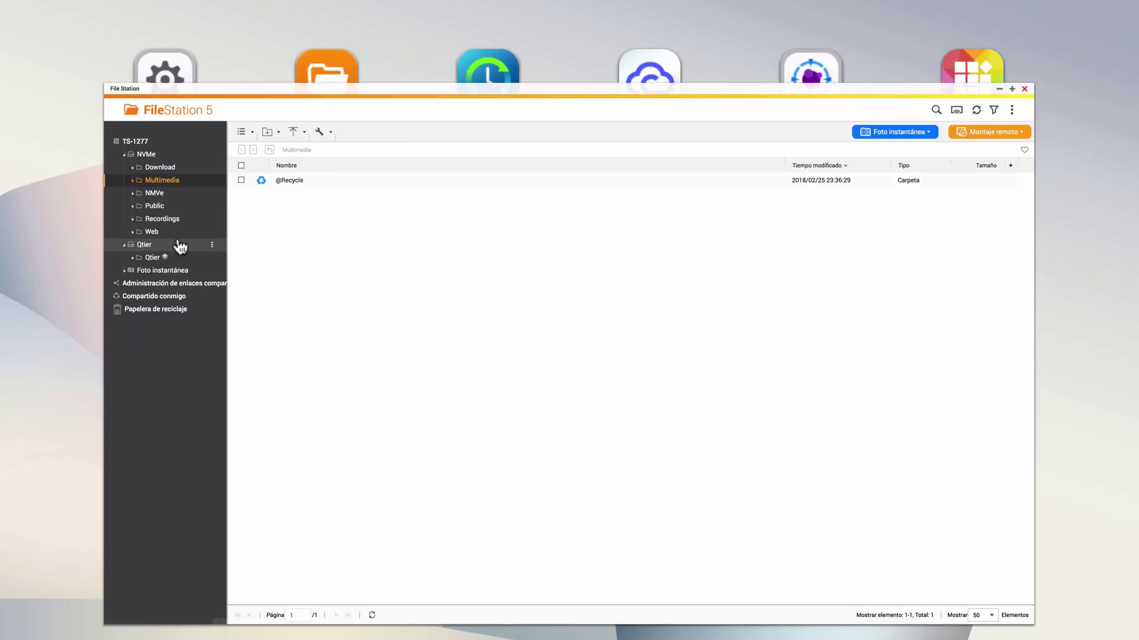
pyautogui.click(155, 259)
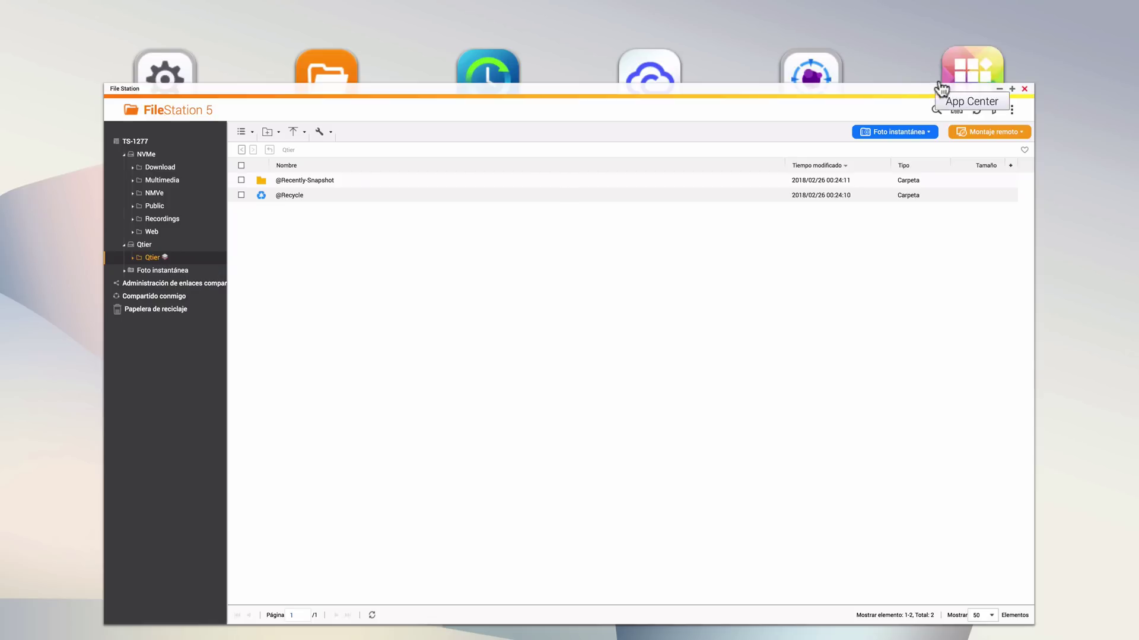
pyautogui.click(1024, 89)
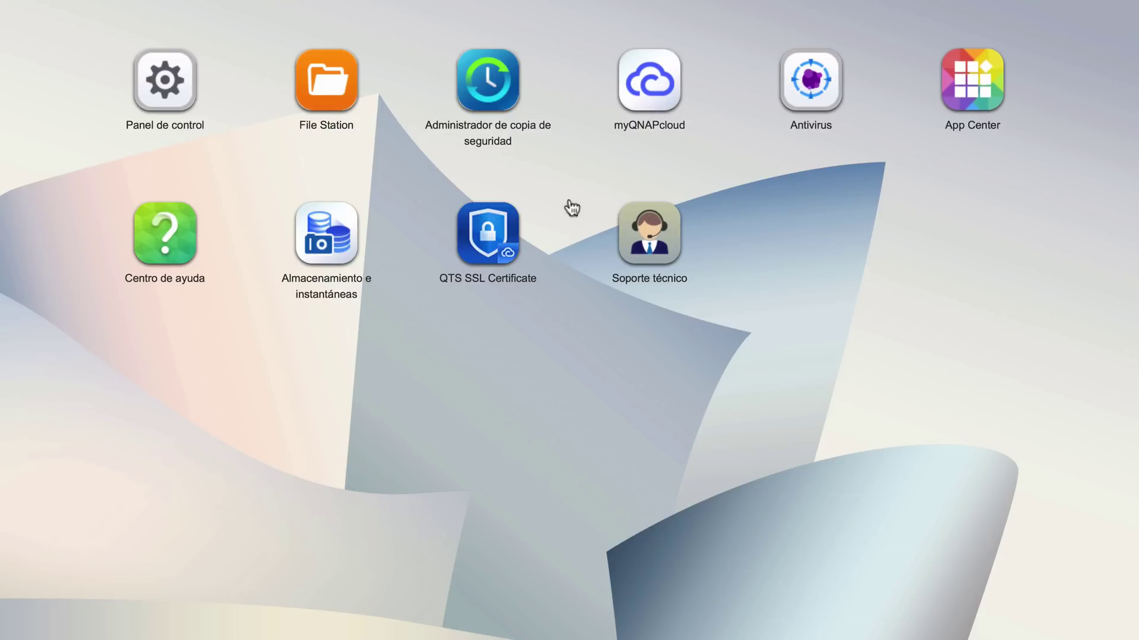
# Examine Conjunto de almacenamiento 1 and its Qtier volume in the Almacenamiento e instantáneas storage list, and close the window.
pyautogui.click(358, 244)
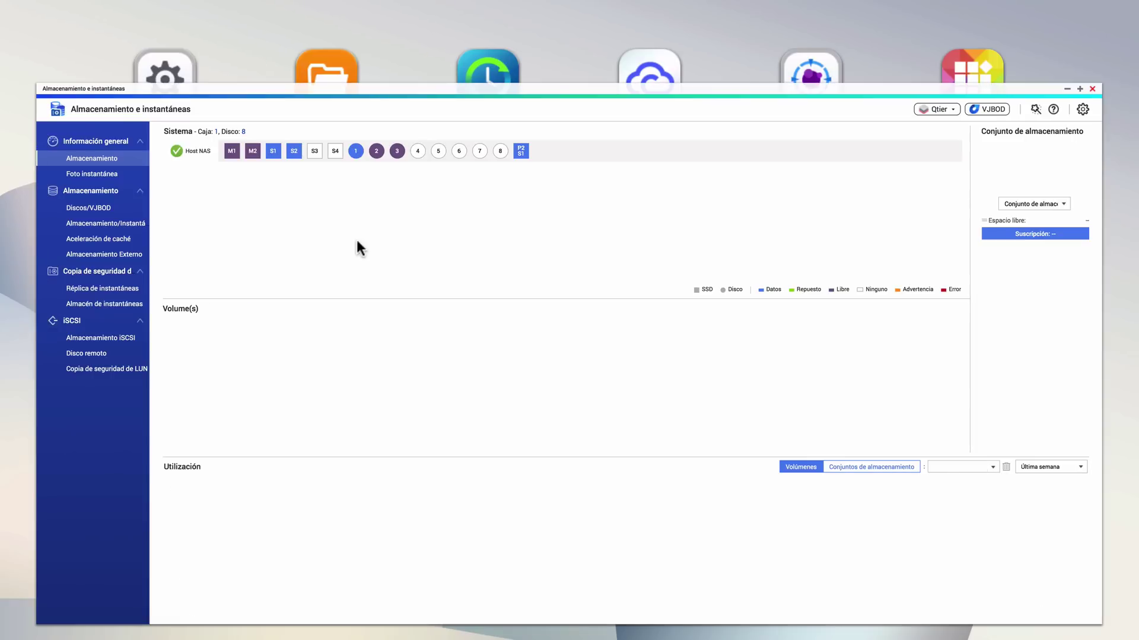
pyautogui.click(120, 224)
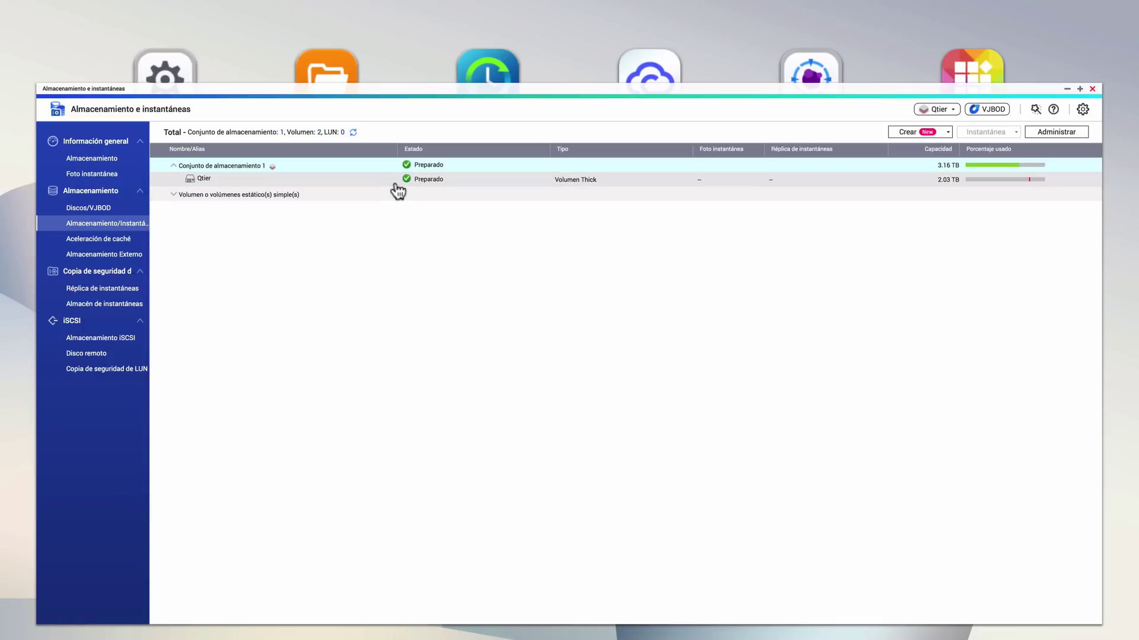
pyautogui.moveTo(946, 189)
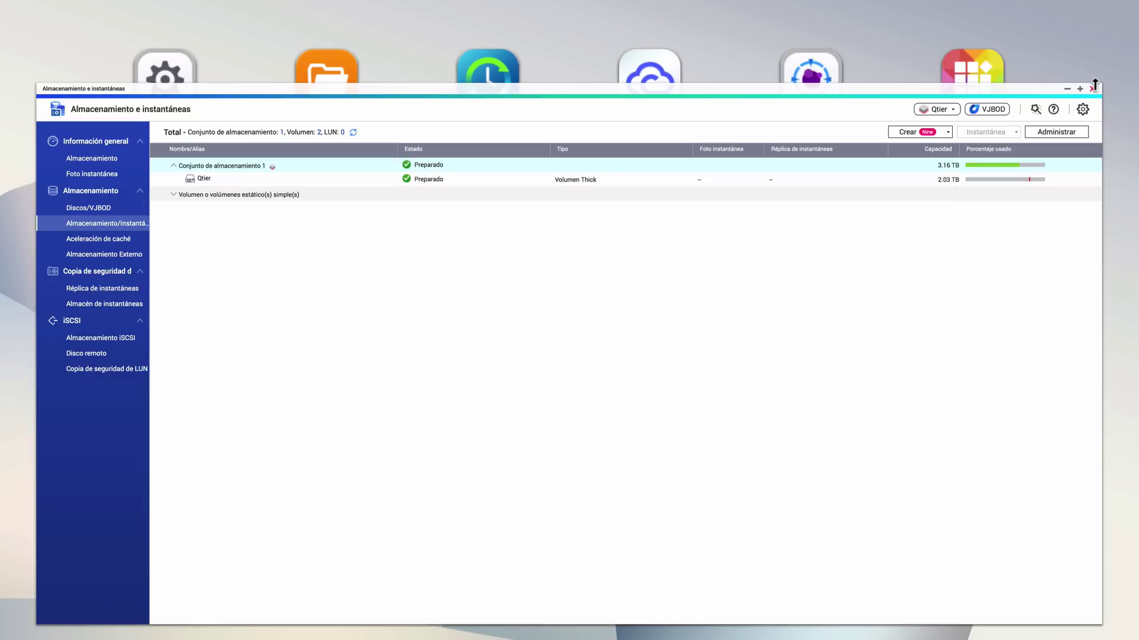
pyautogui.click(1060, 104)
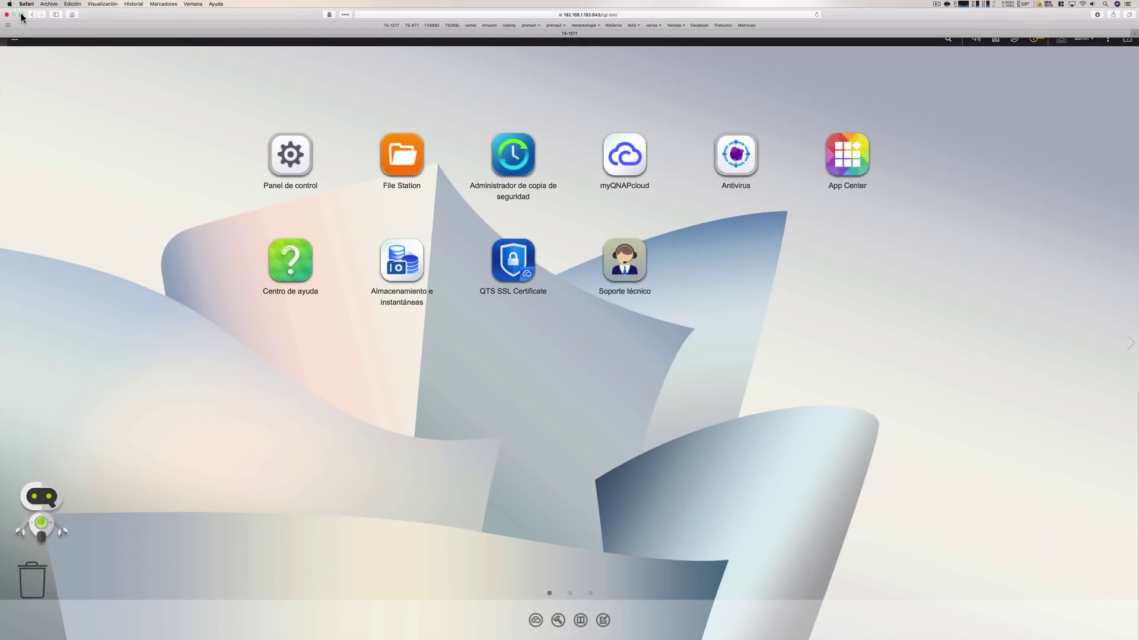